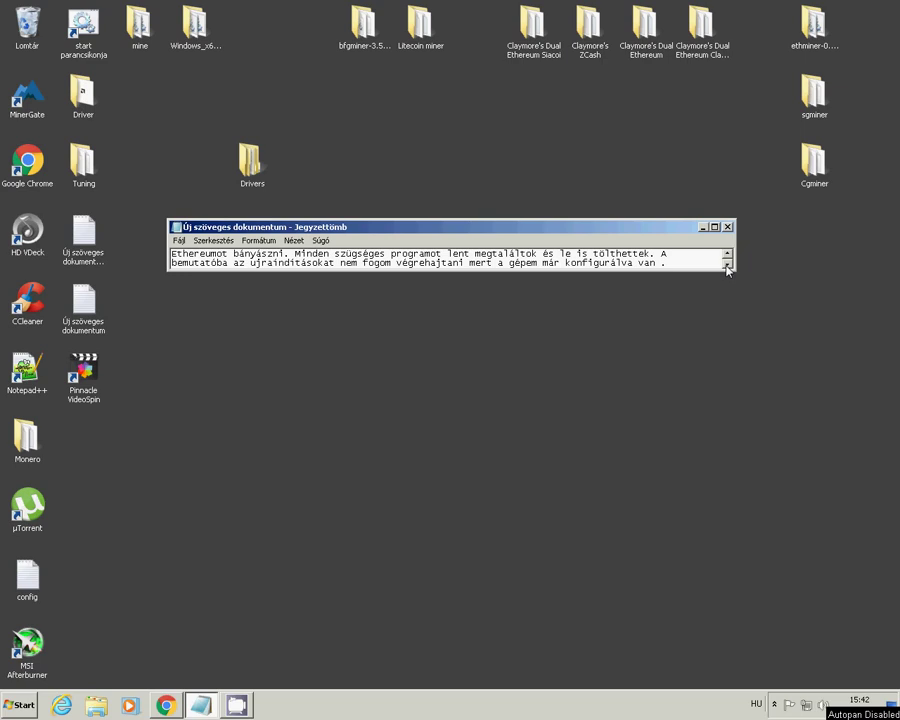
- Read the note's first instruction about removing the current driver, and open Device Manager through the Control Panel's System page
click(727, 266)
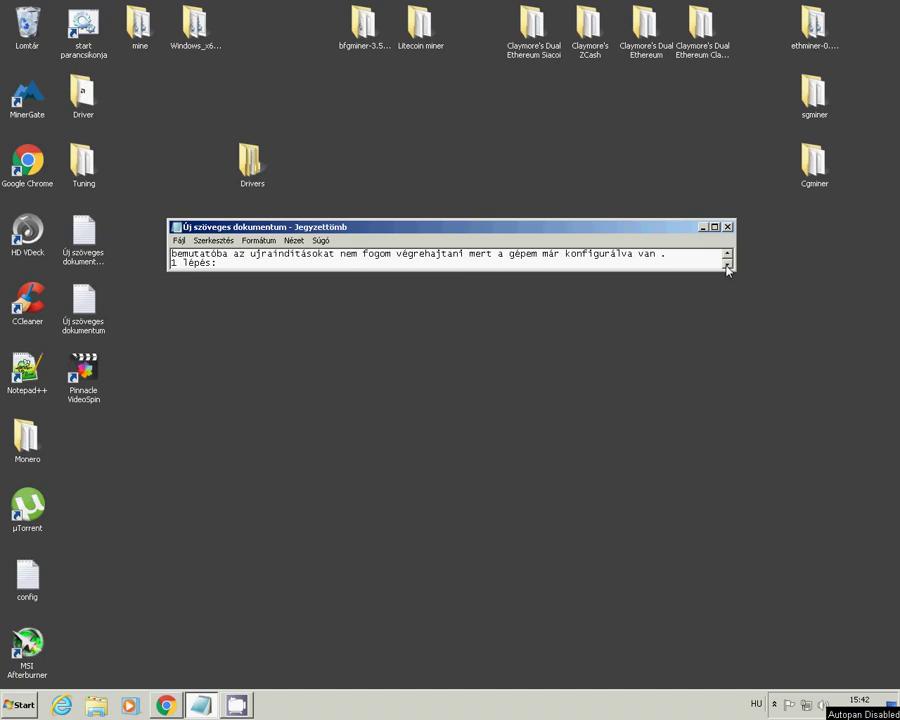
click(727, 266)
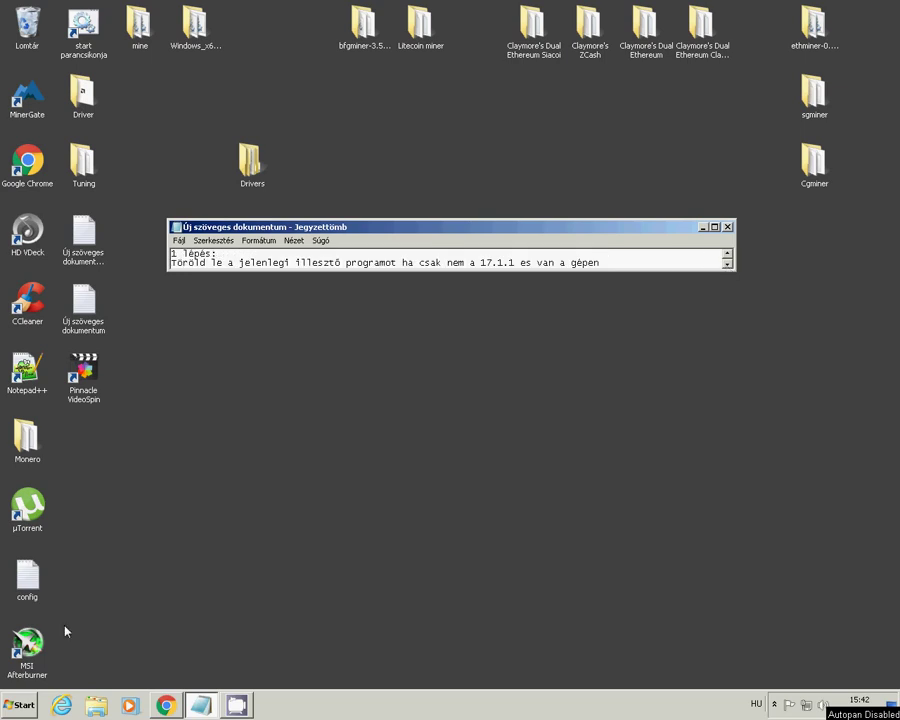
click(12, 707)
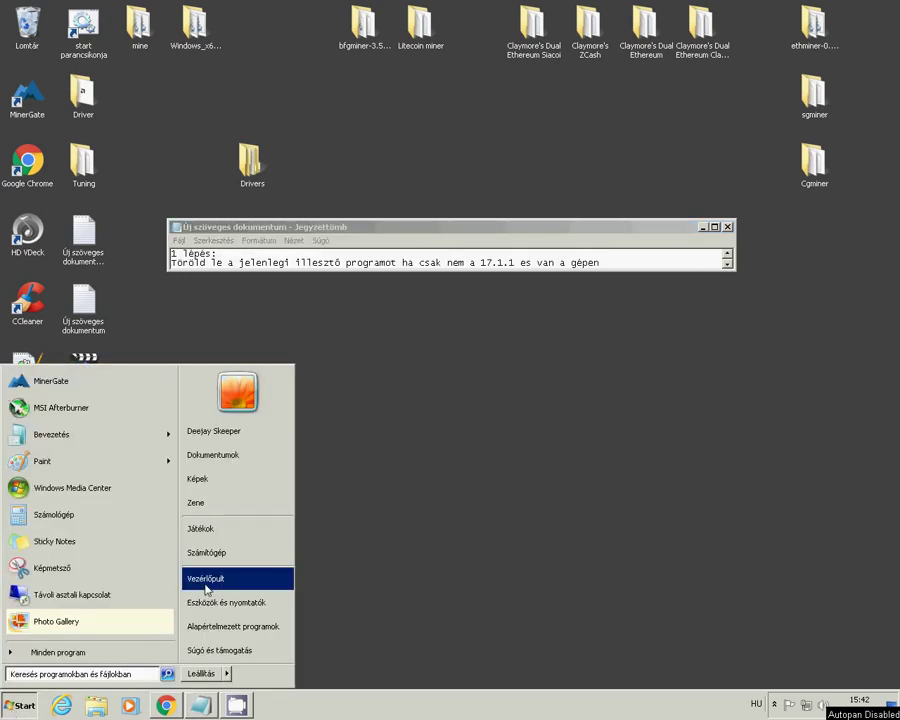
click(205, 586)
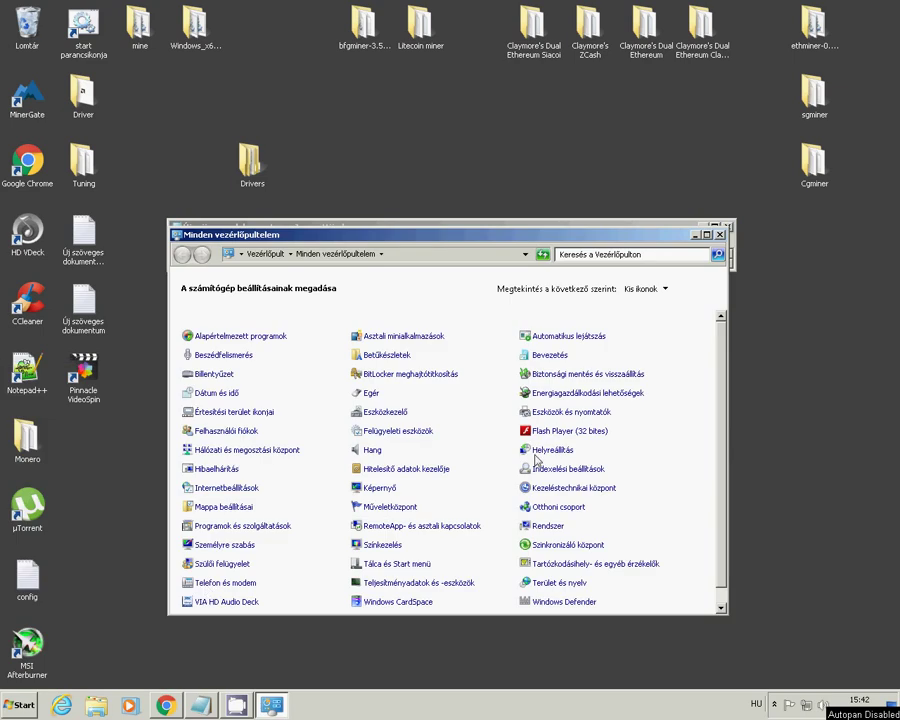
click(545, 530)
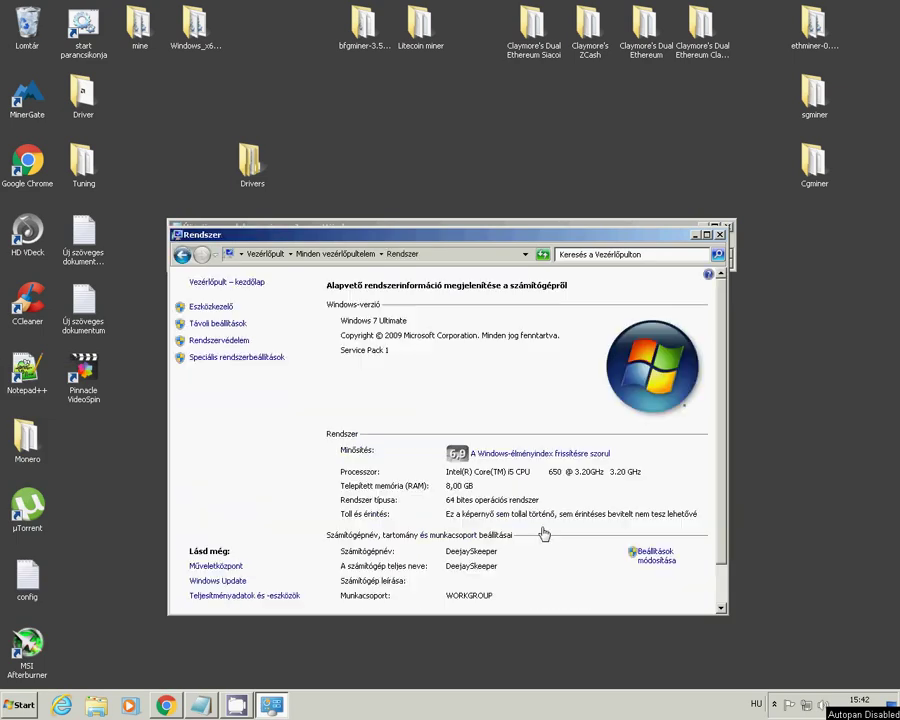
click(210, 310)
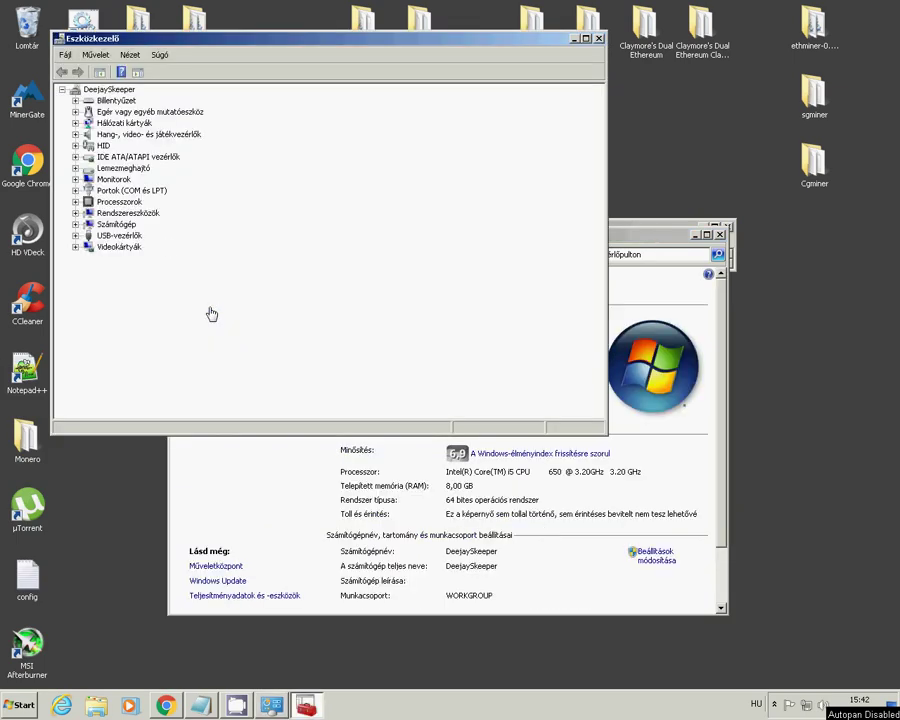
- Show the driver properties of the ASUS Radeon RX 560 Series display adapter
click(75, 246)
click(122, 262)
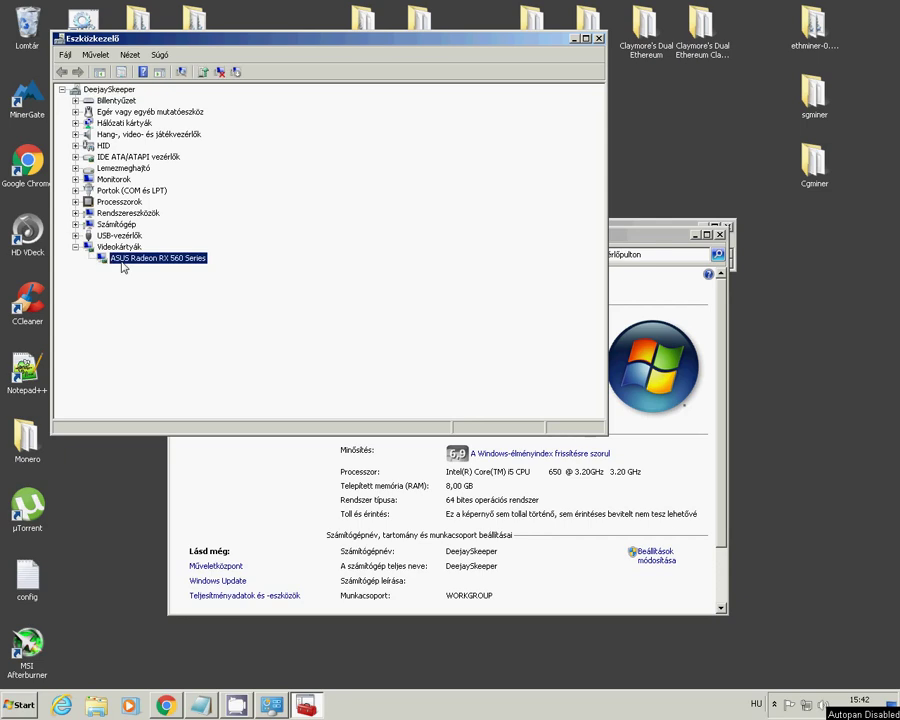
double_click(122, 262)
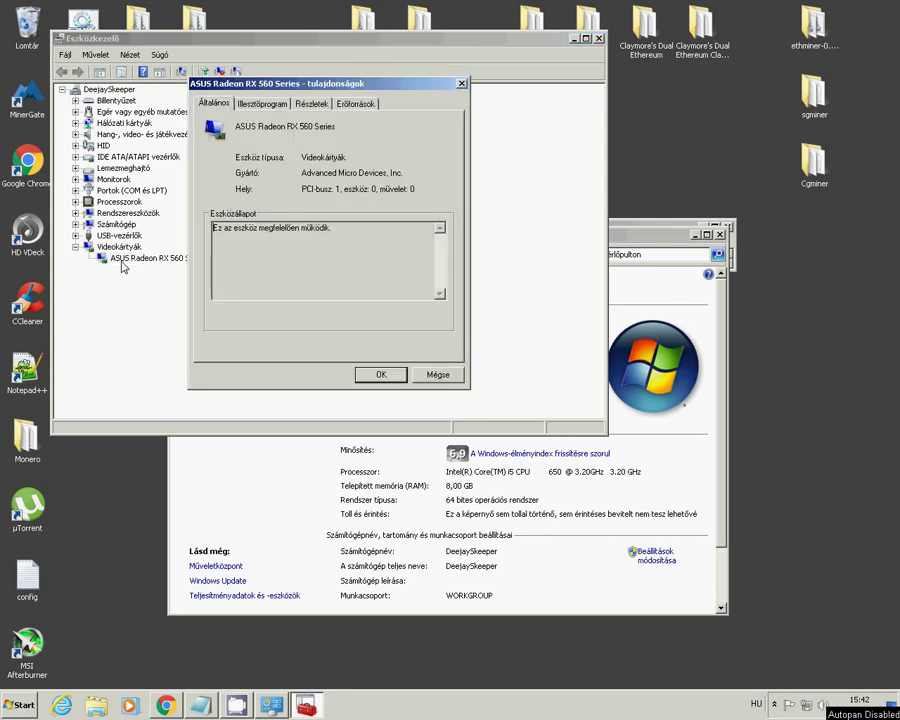
click(268, 105)
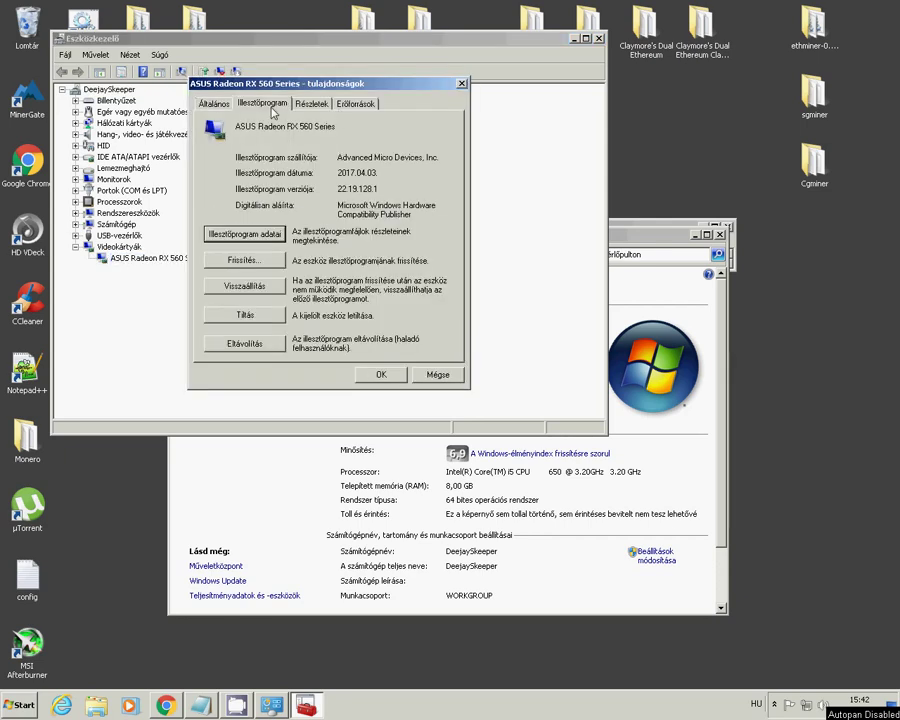
- Try to uninstall the ASUS Radeon RX 560 Series together with its driver software, and close the device and system windows
click(261, 346)
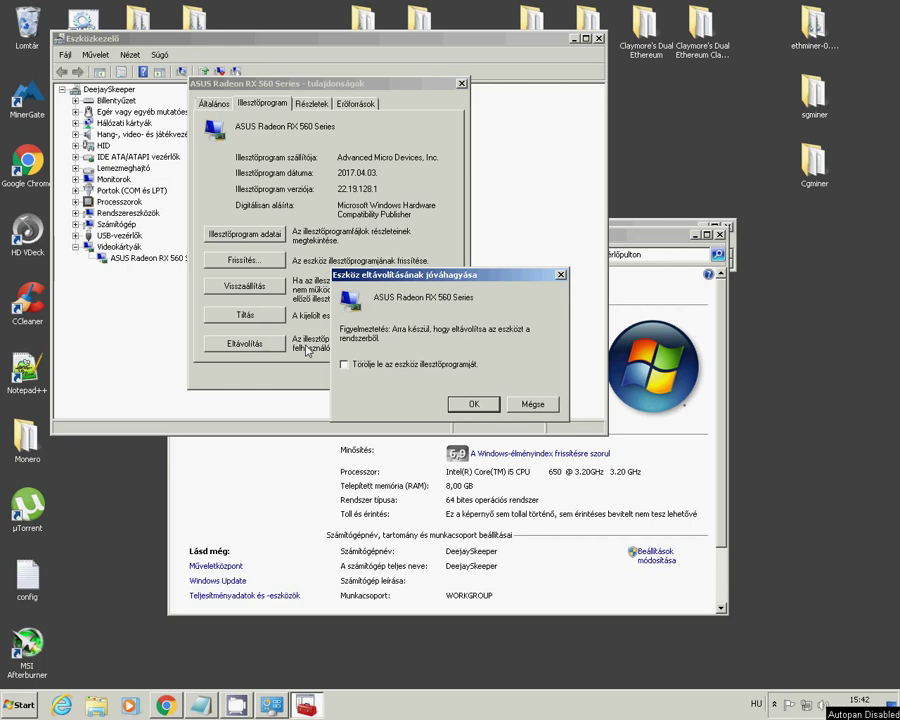
click(357, 368)
click(472, 405)
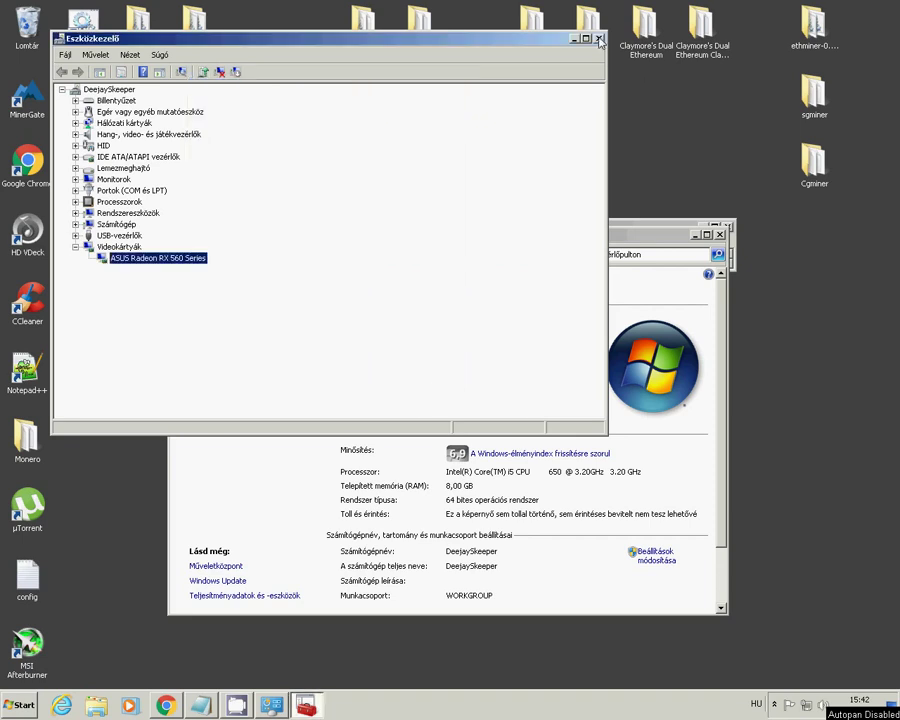
click(722, 235)
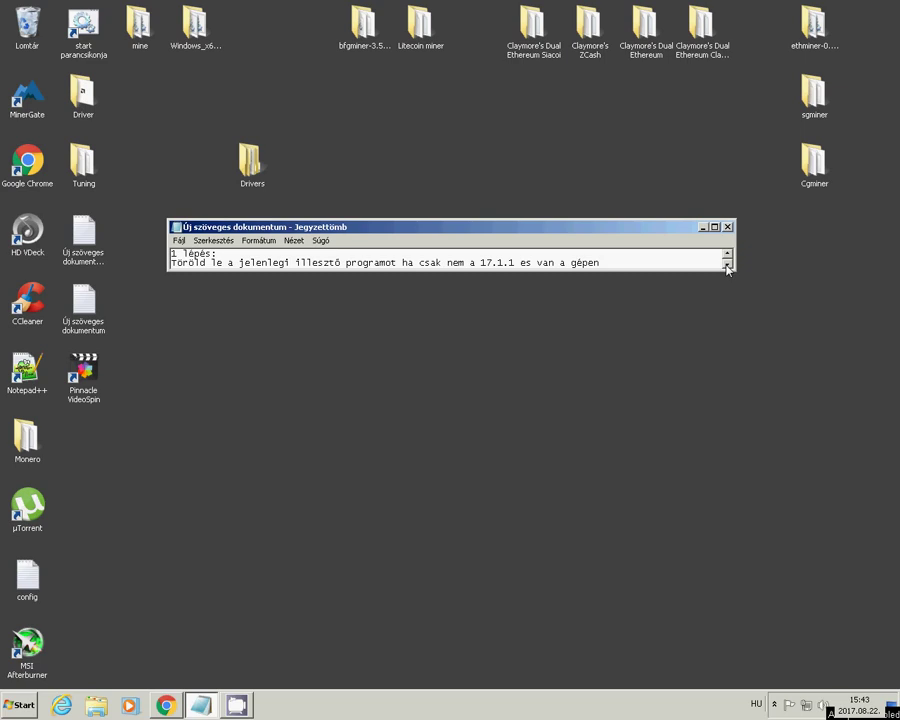
- Read the note's second instruction and run Setup from the Asus rx 560 Win710 17.1.1 64bit driver folder in Tuning
click(727, 266)
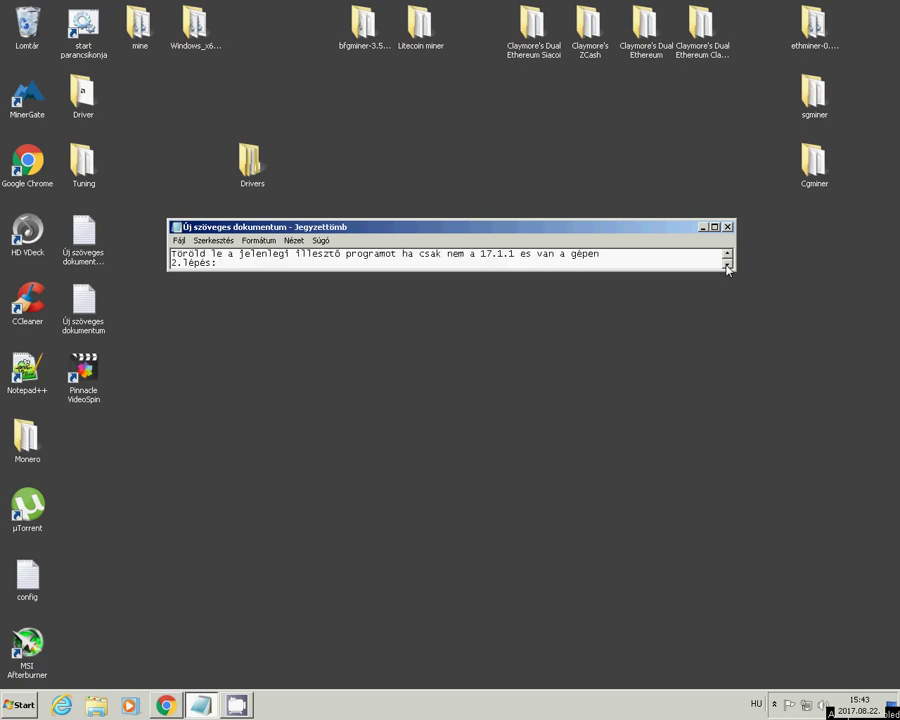
click(727, 266)
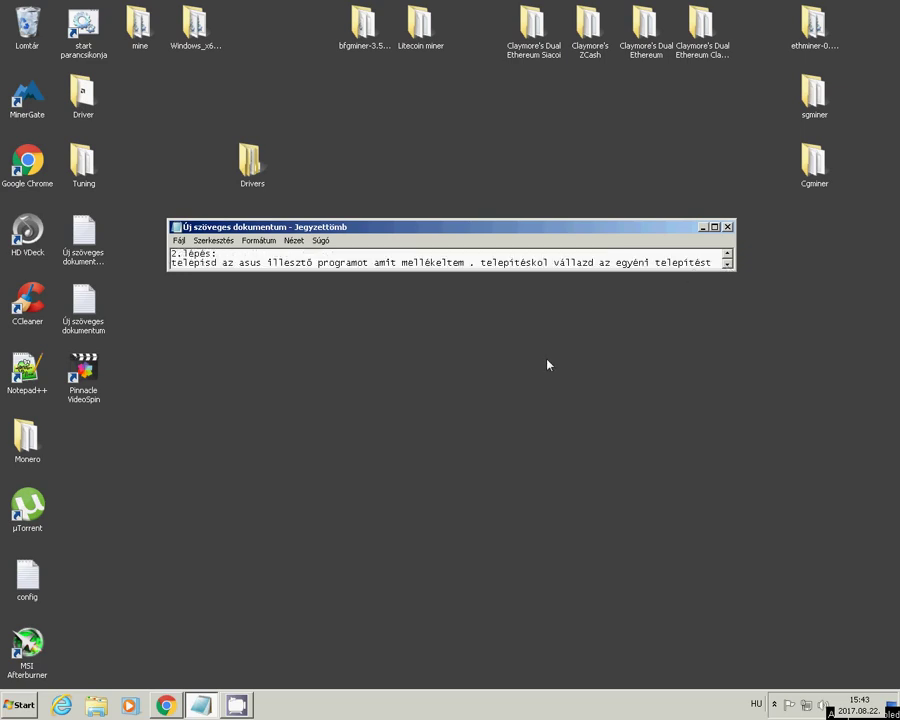
click(727, 266)
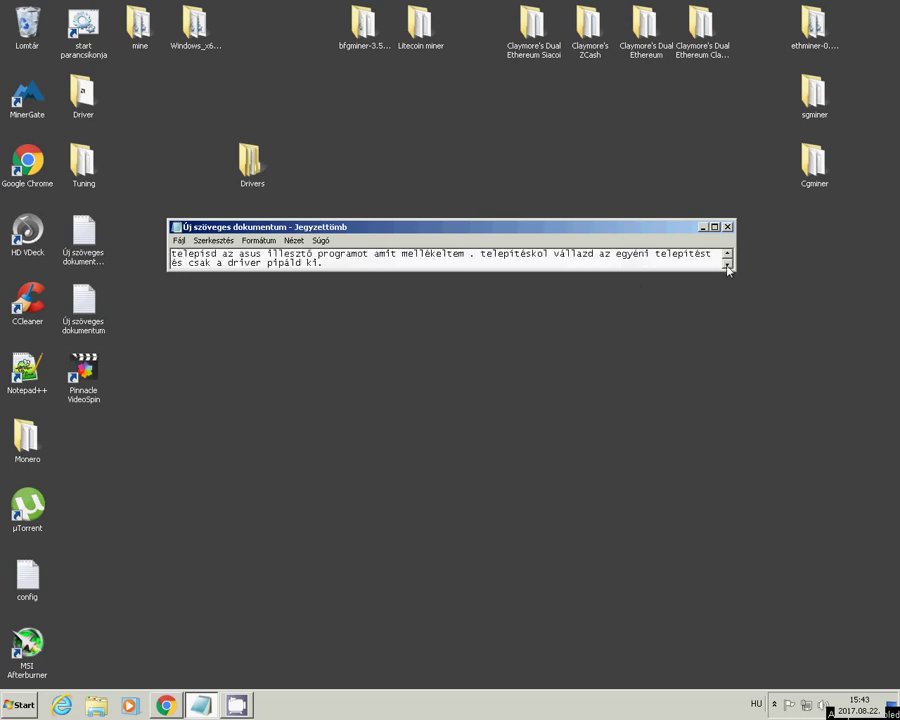
double_click(83, 162)
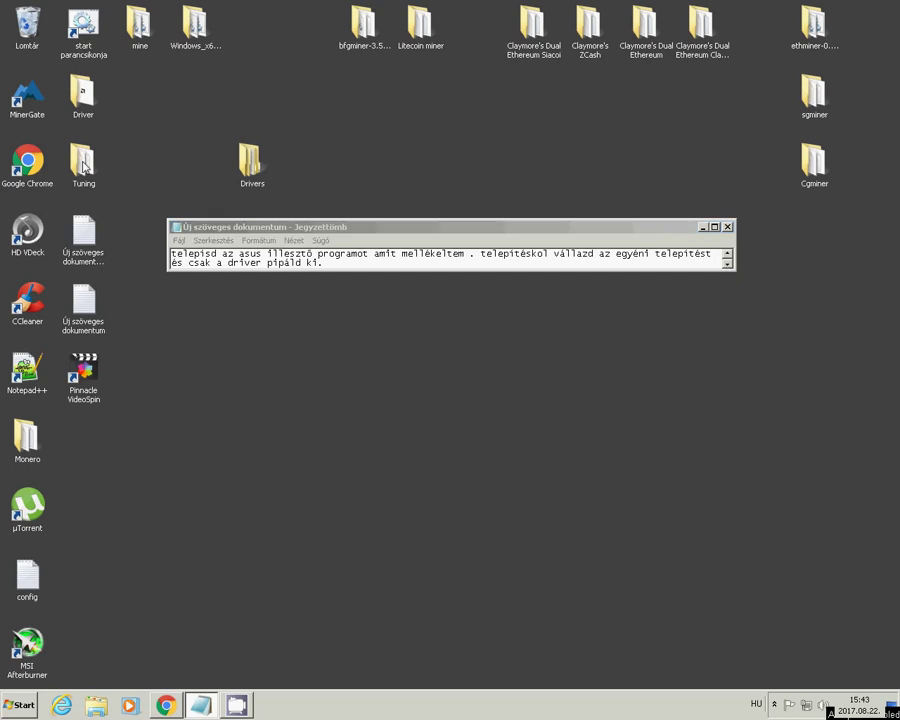
double_click(340, 317)
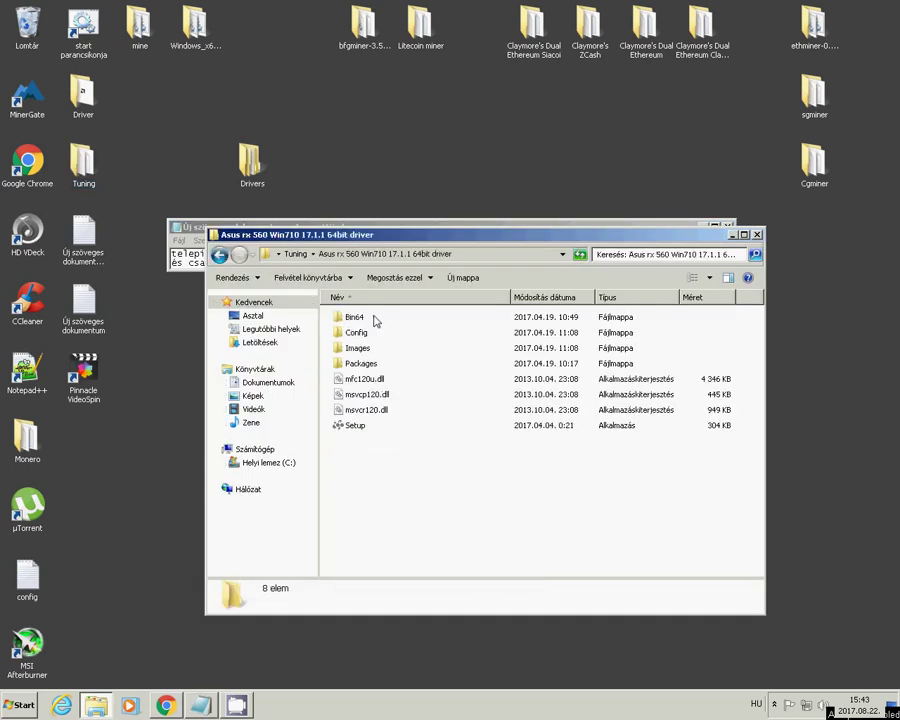
click(357, 431)
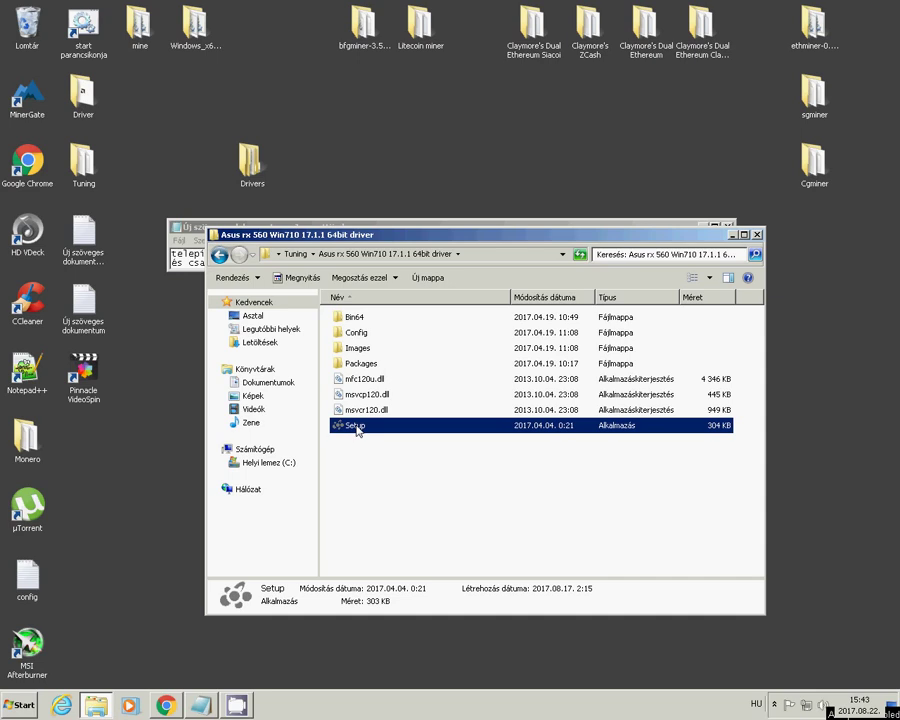
double_click(357, 428)
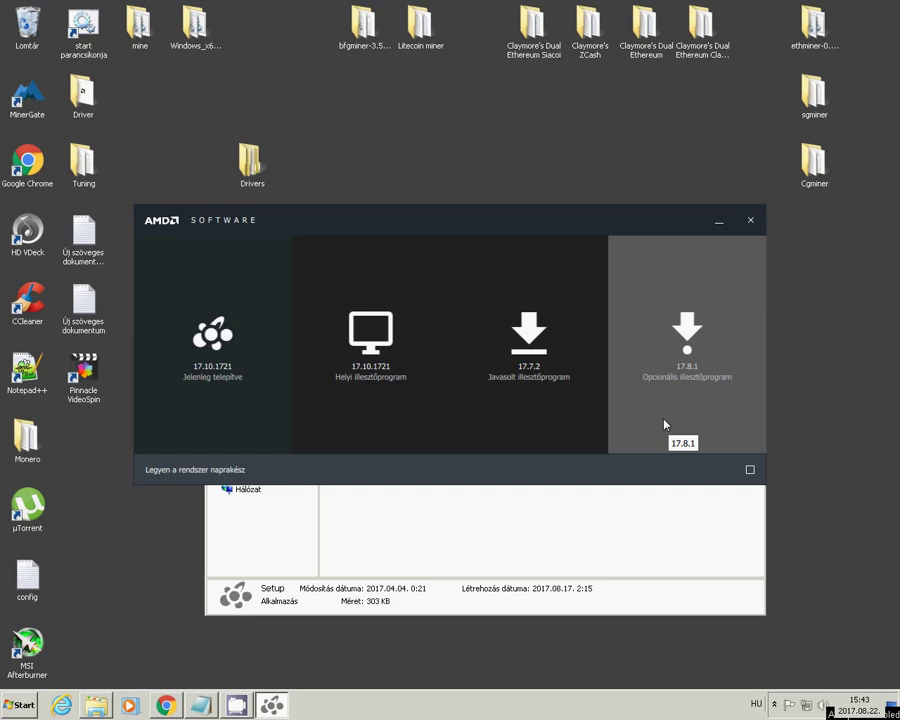
- Set up a custom installation of the local 17.10.1721 driver without the HDMI audio driver, and close the installer and its folder without installing
click(372, 372)
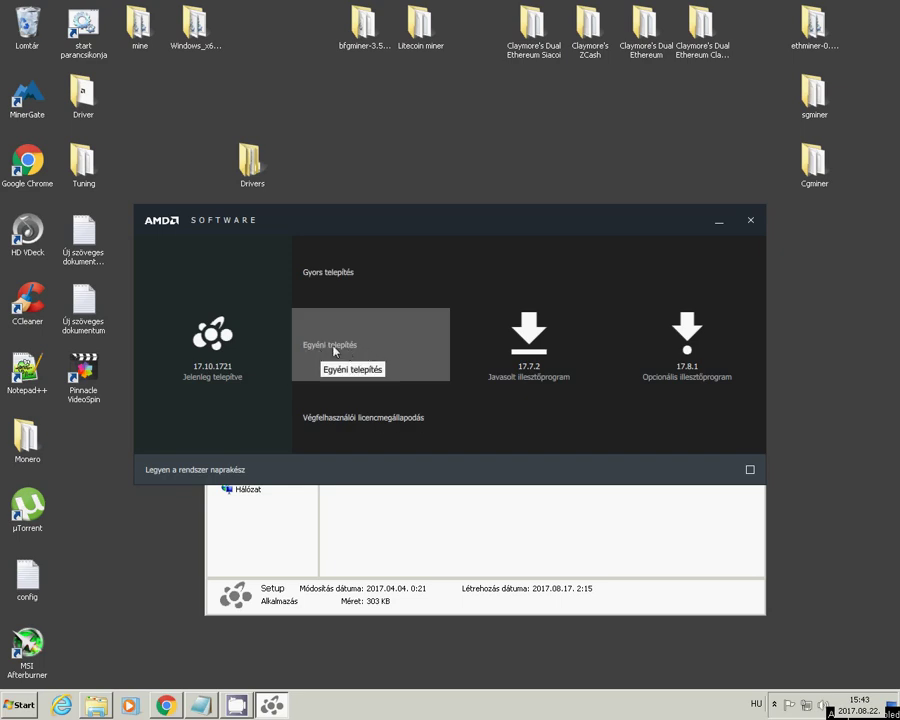
click(346, 350)
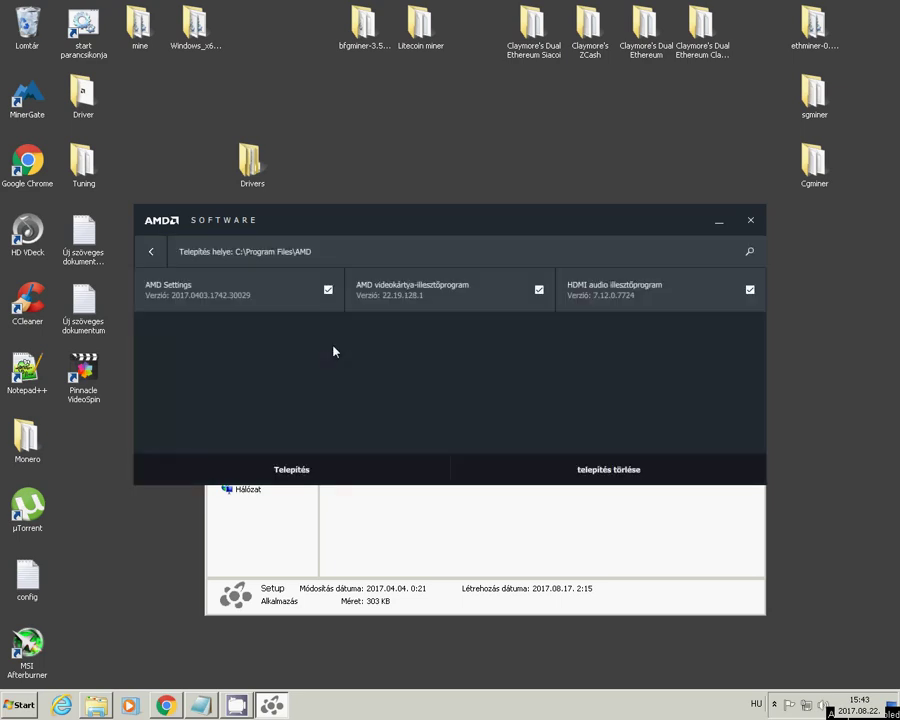
click(329, 292)
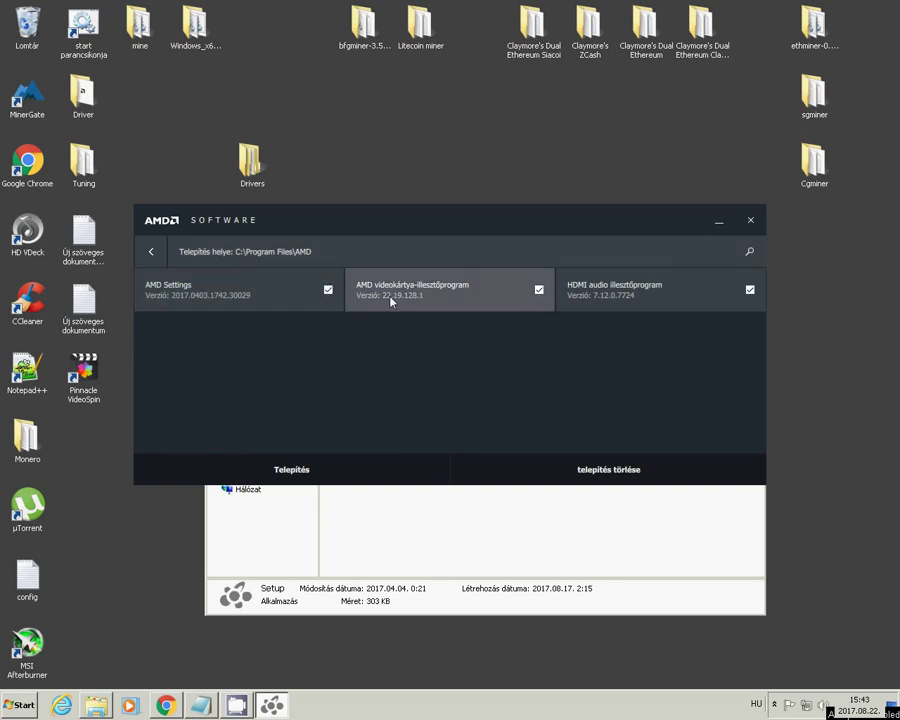
click(751, 290)
click(539, 290)
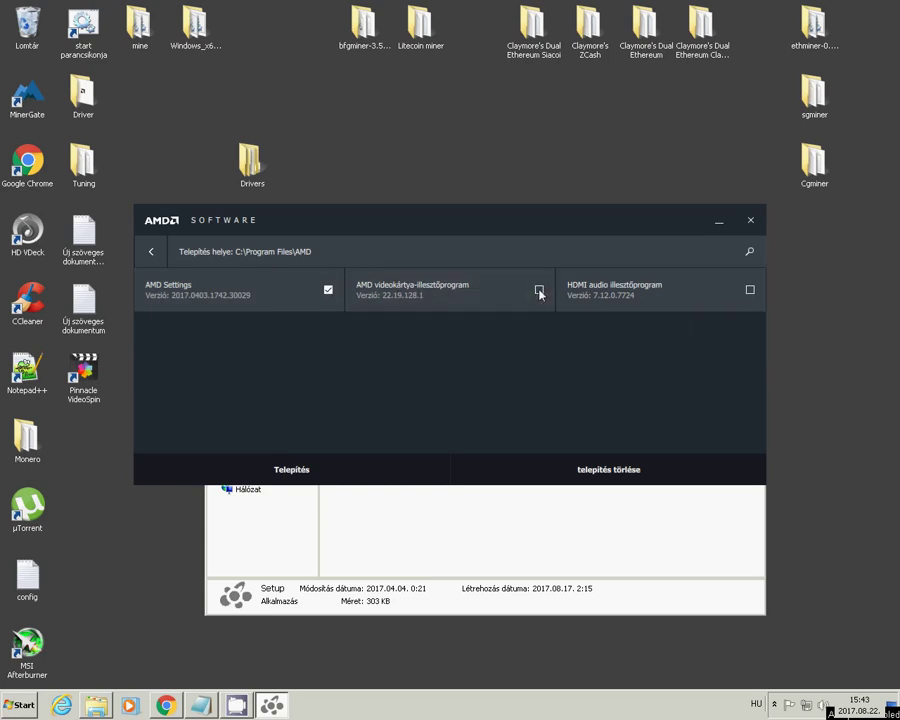
click(539, 290)
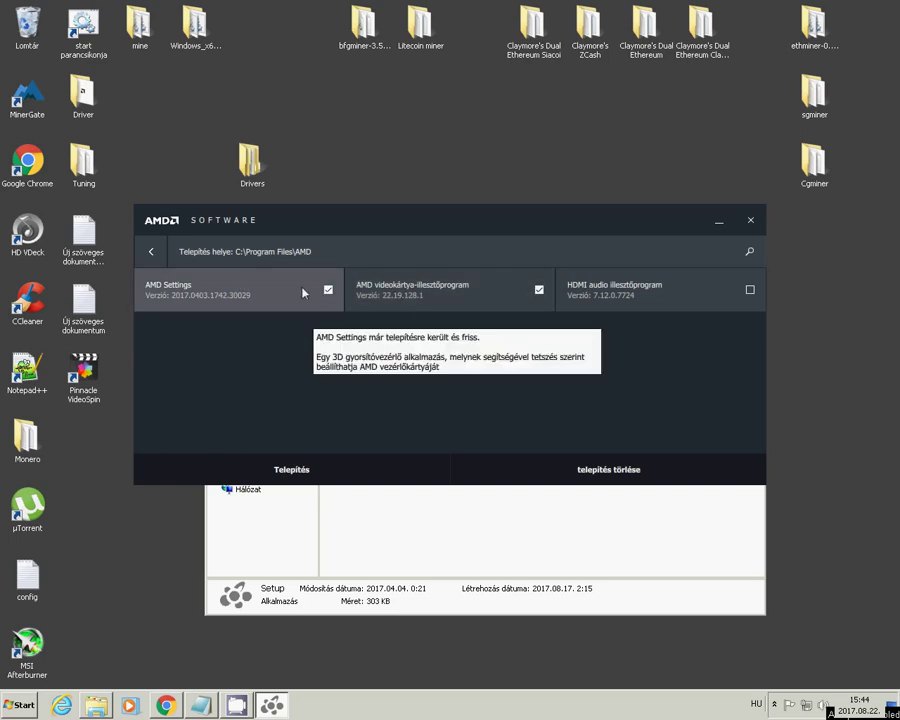
click(752, 221)
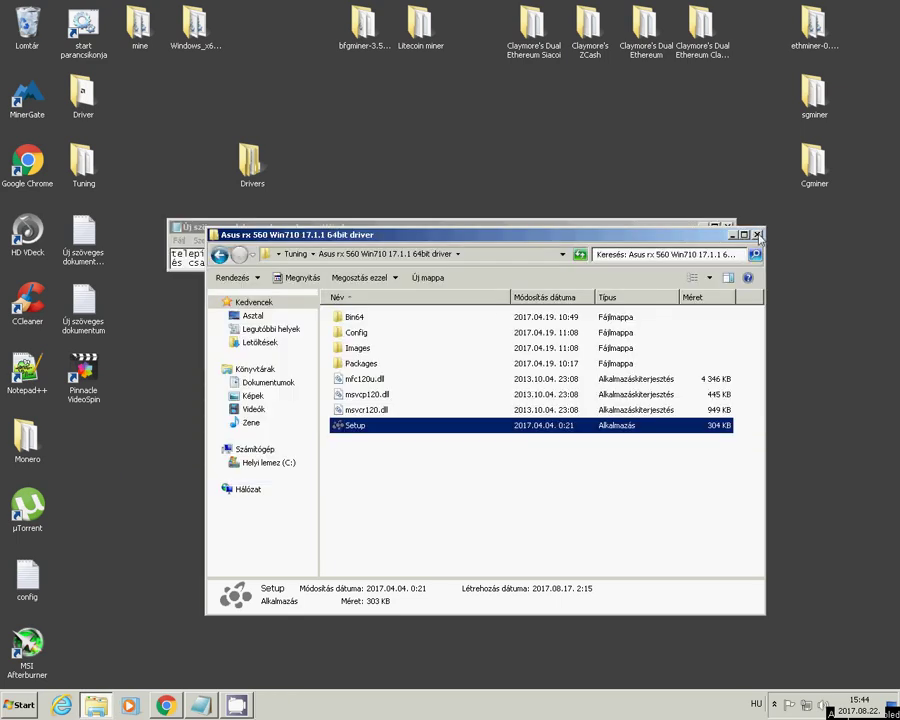
click(756, 236)
- Read the note's third instruction and launch PolarisBiosEditor from the PolarisBiosEditor folder inside Tuning
click(729, 266)
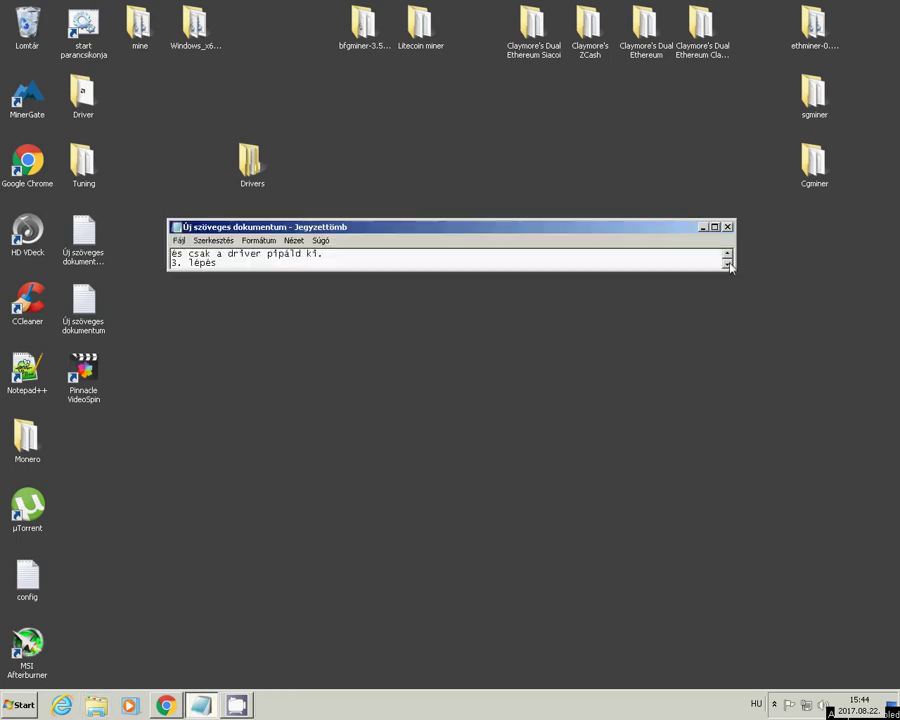
click(729, 266)
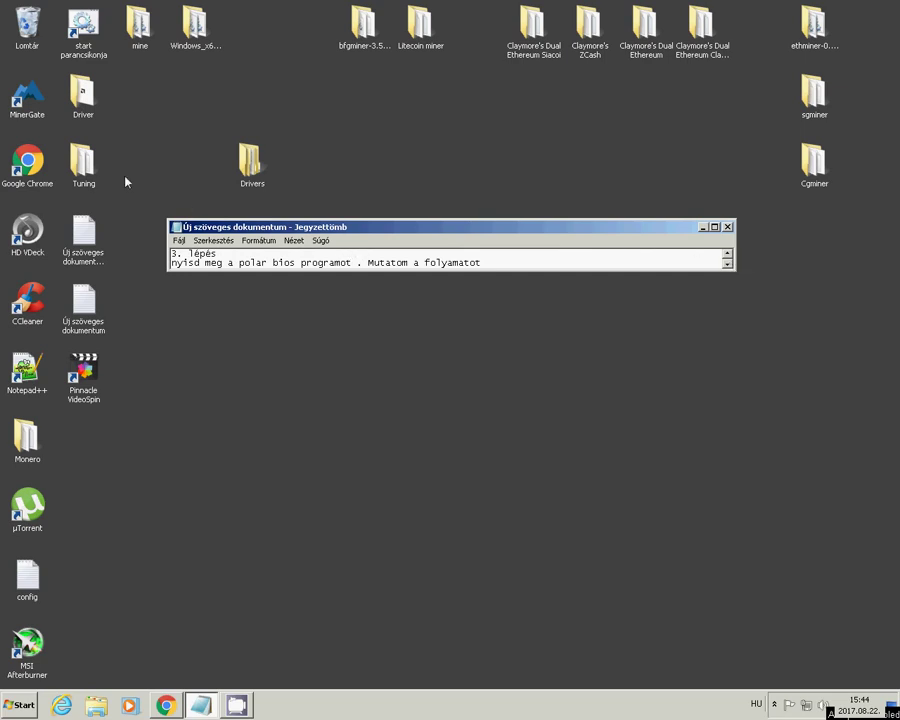
double_click(86, 166)
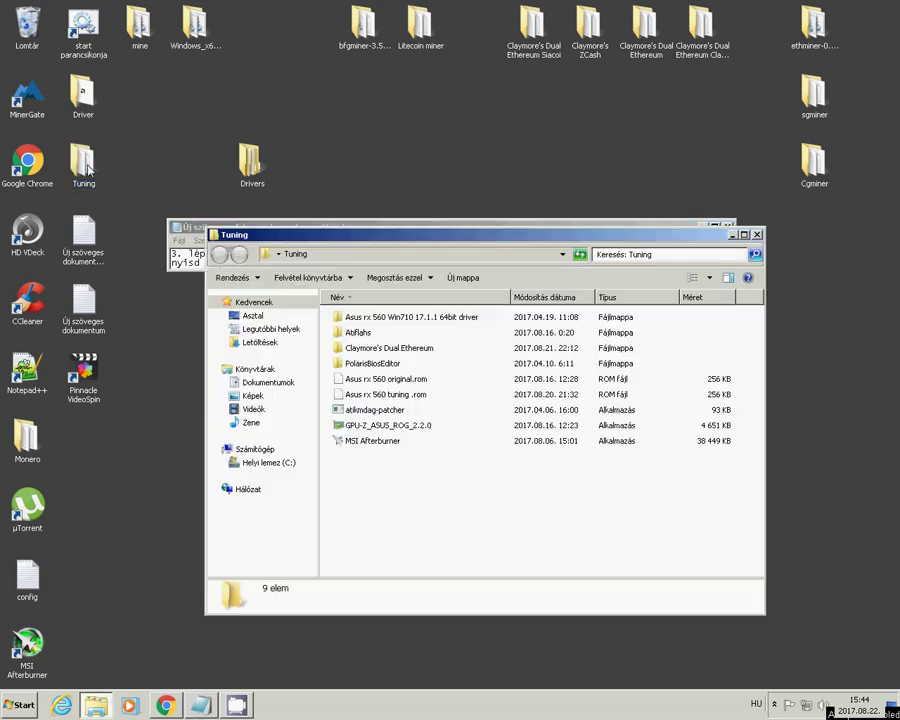
double_click(380, 366)
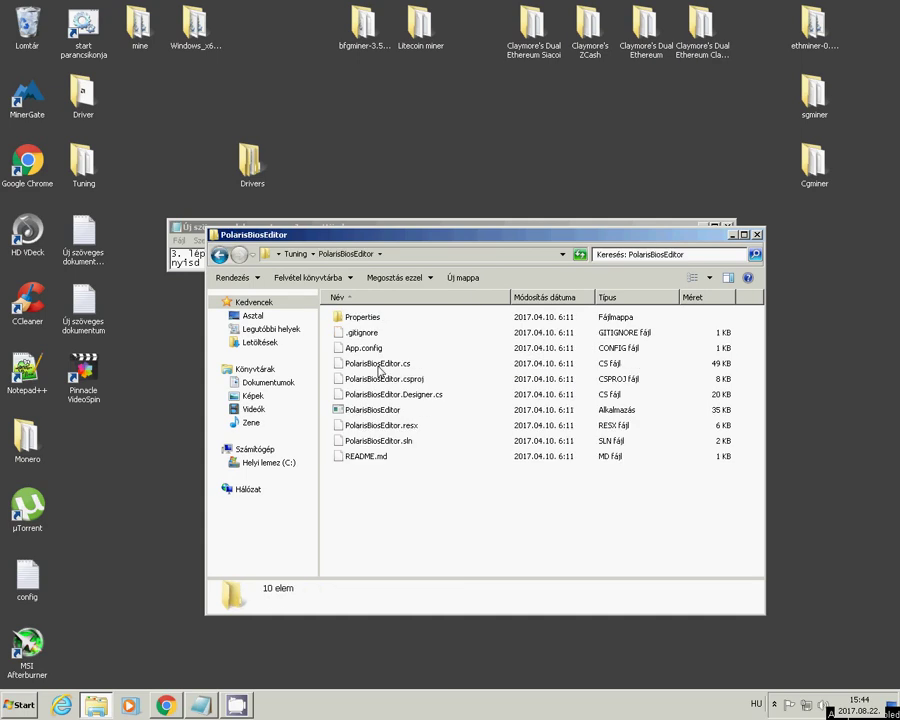
double_click(372, 410)
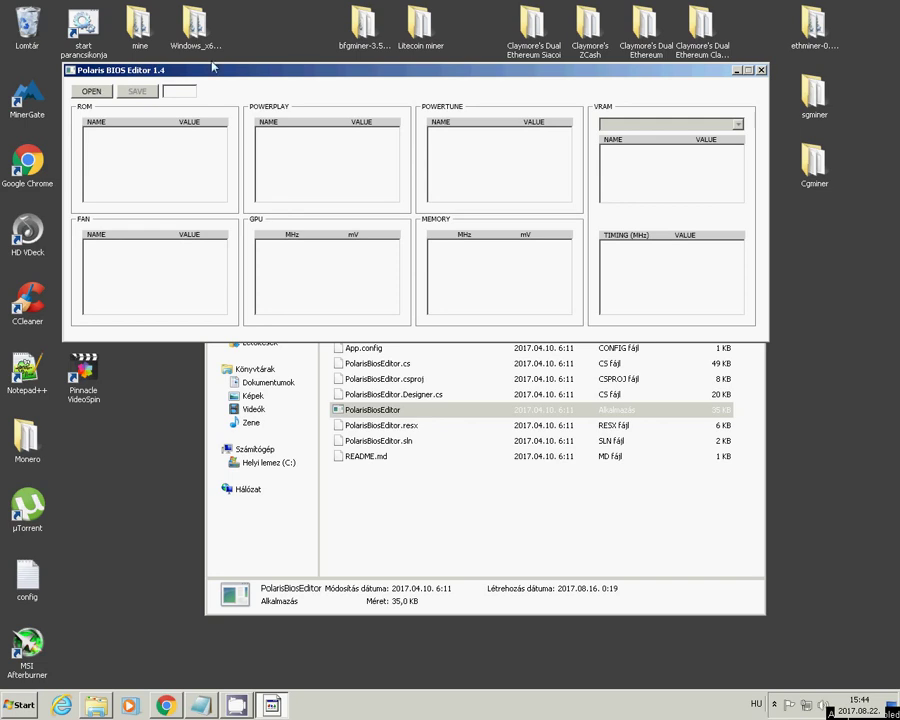
- Open Asus rx 560 tuning .rom from the Tuning folder and cancel saving it
drag(213, 70, 239, 346)
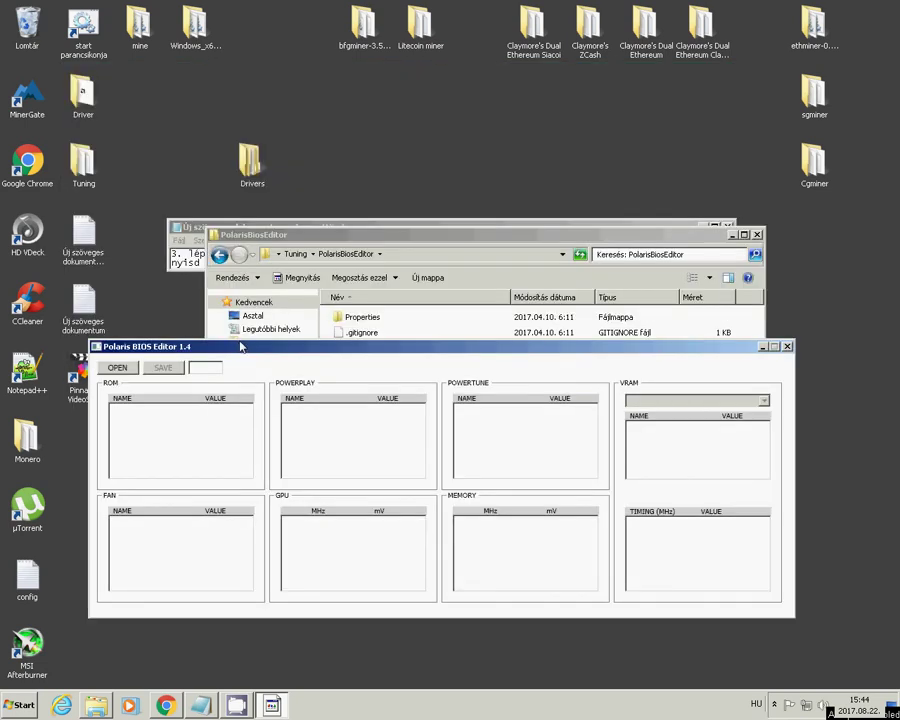
click(120, 368)
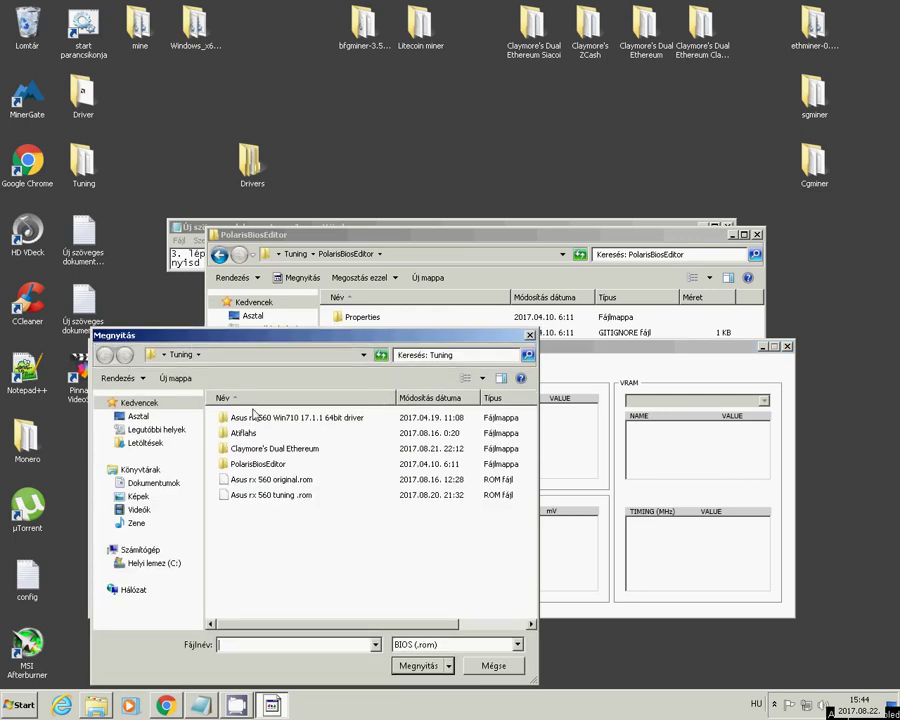
click(256, 496)
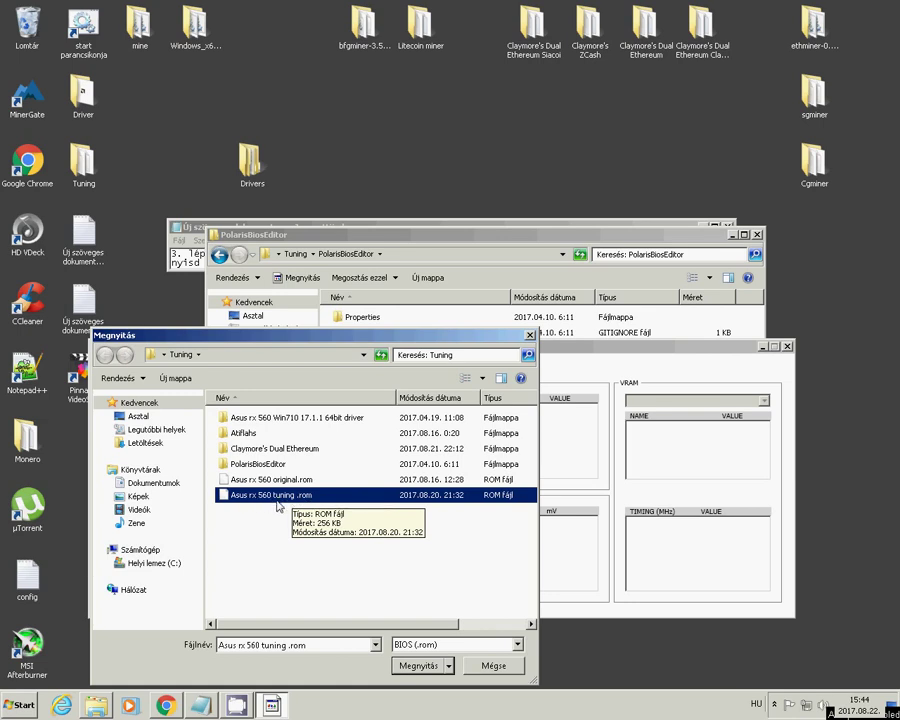
click(417, 665)
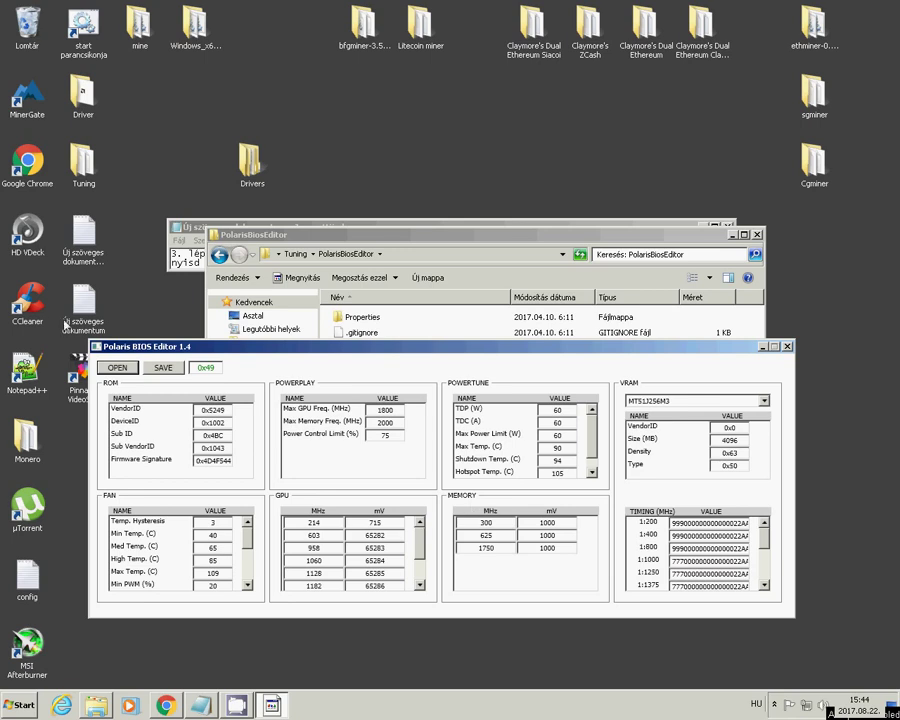
click(163, 368)
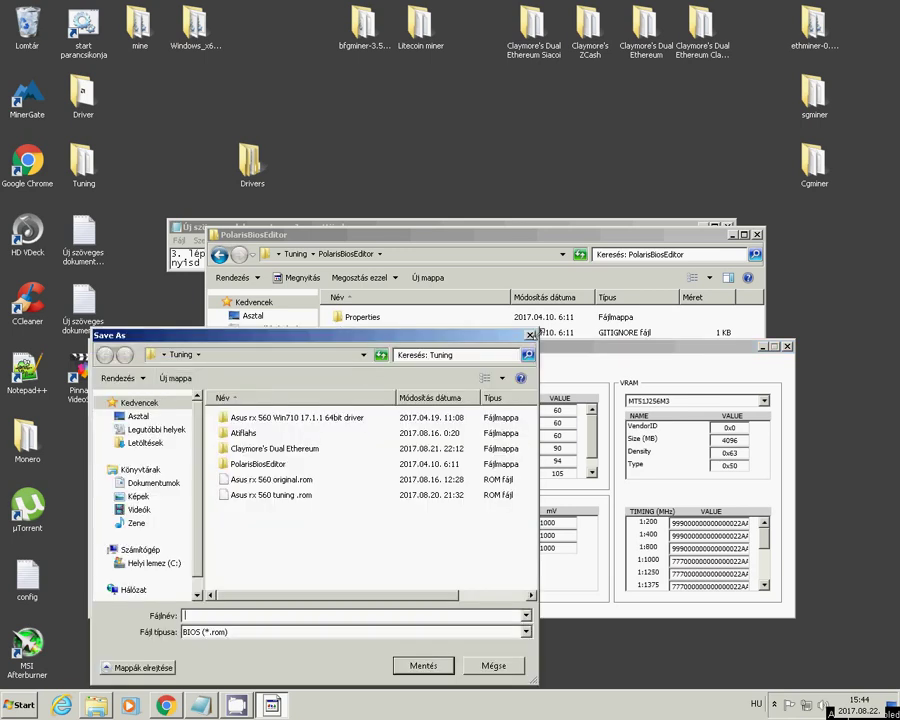
key(Escape)
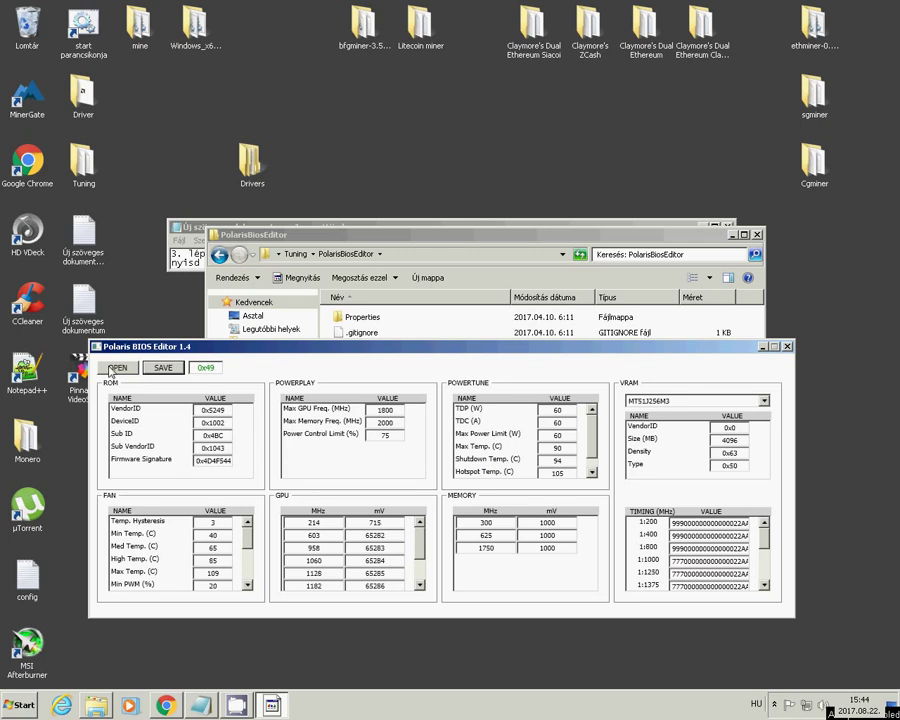
- Open the Asus rx 560 original.rom BIOS file from the Tuning folder
click(113, 368)
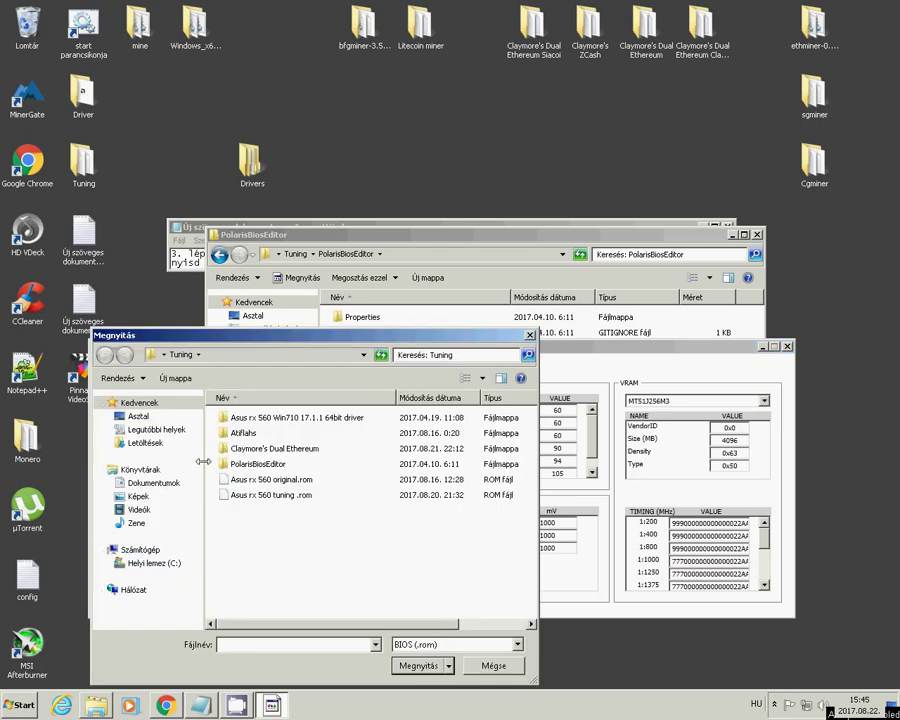
click(237, 480)
click(415, 665)
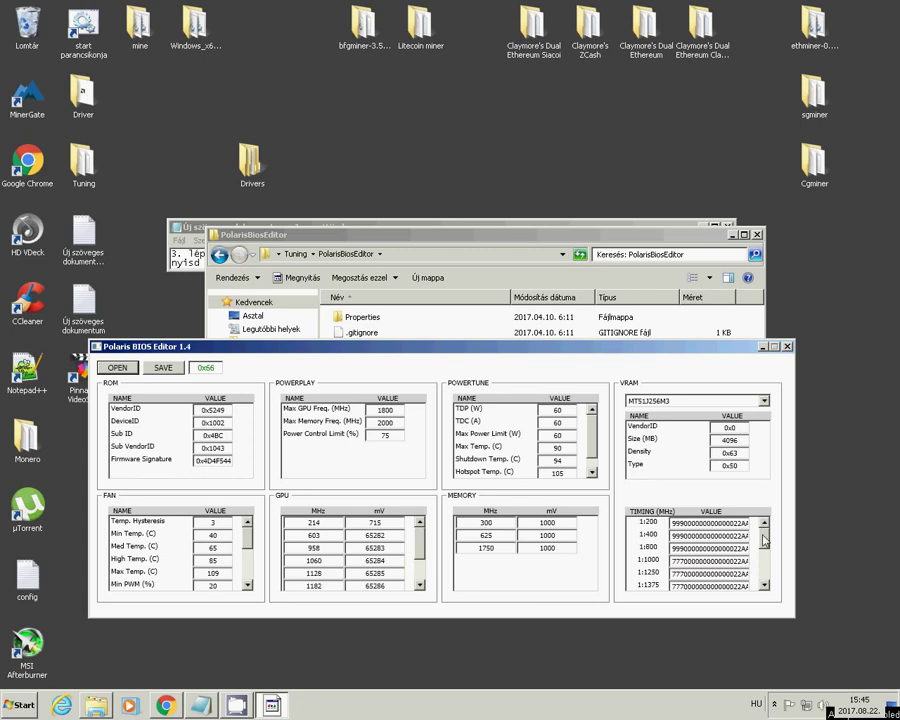
- Copy the full 1:1500 VRAM timing string and paste it over the 1:1625 timing value
click(765, 584)
click(764, 585)
click(764, 585)
click(764, 586)
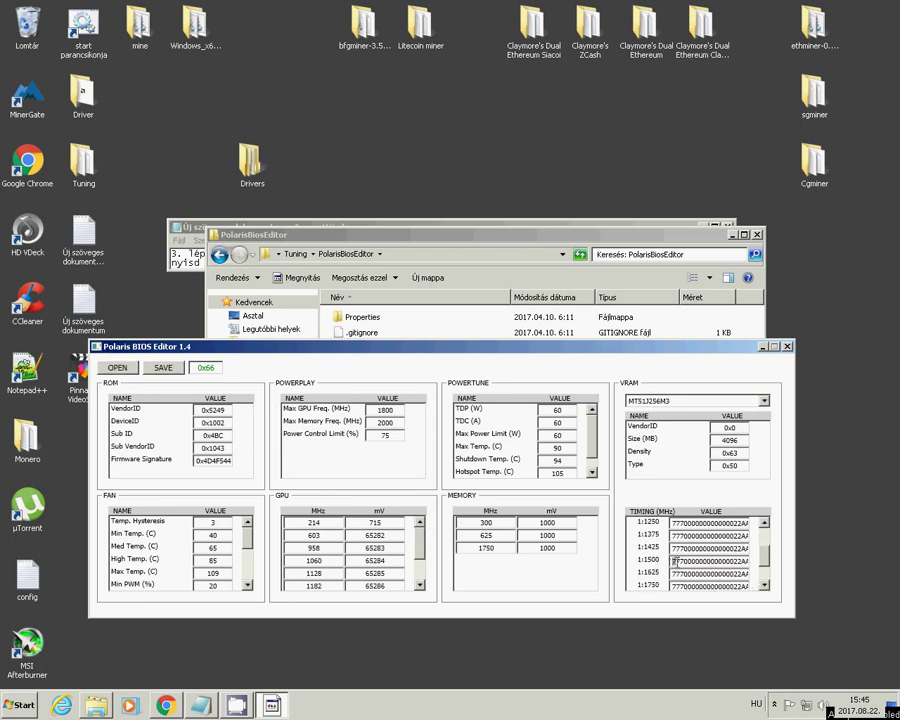
drag(668, 563, 763, 568)
right_click(729, 563)
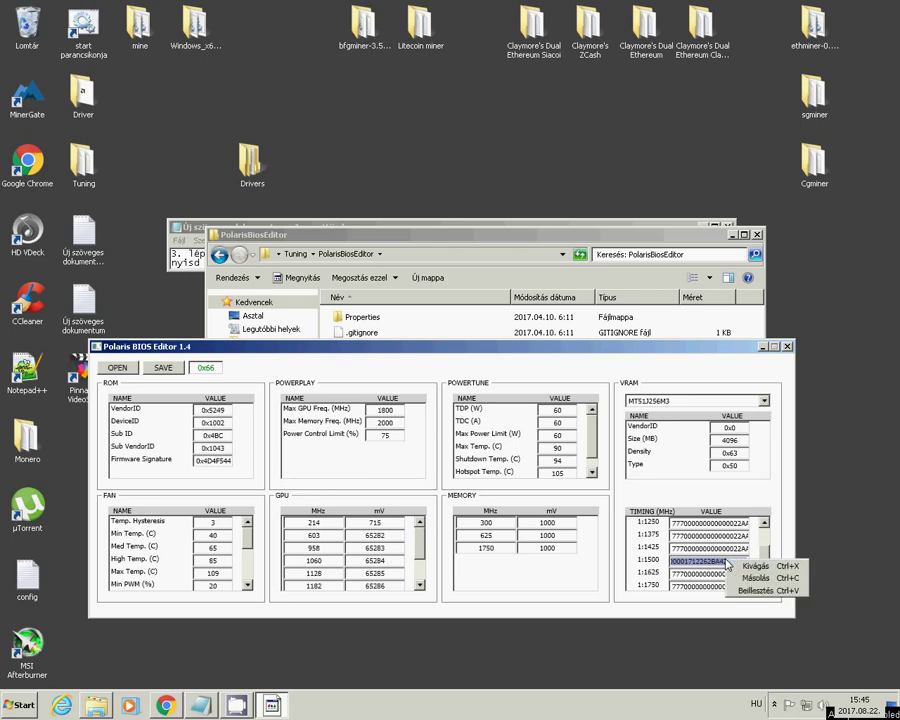
click(745, 579)
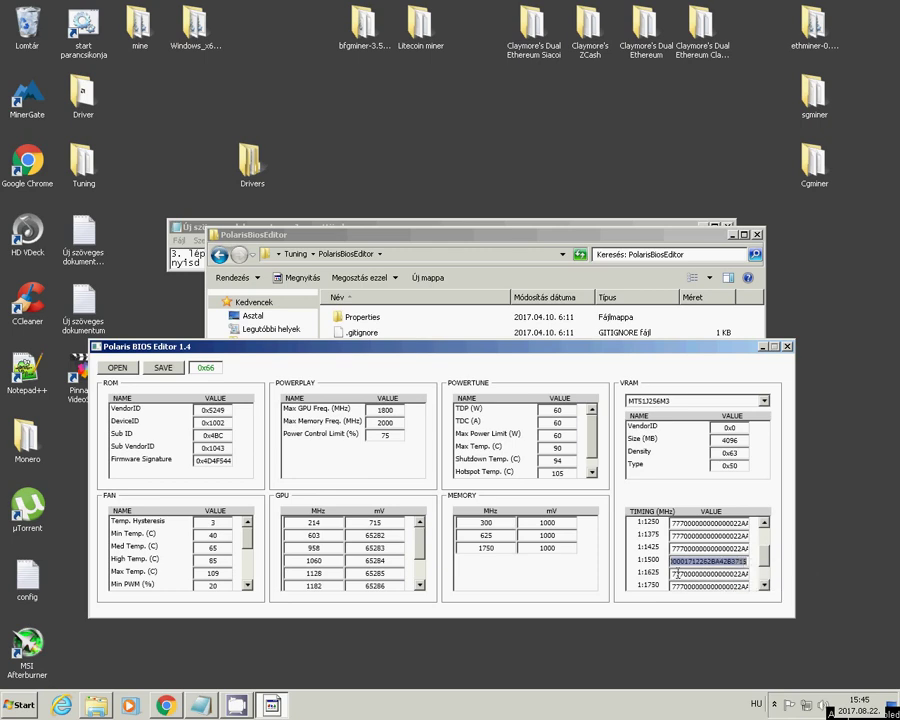
drag(672, 574, 736, 578)
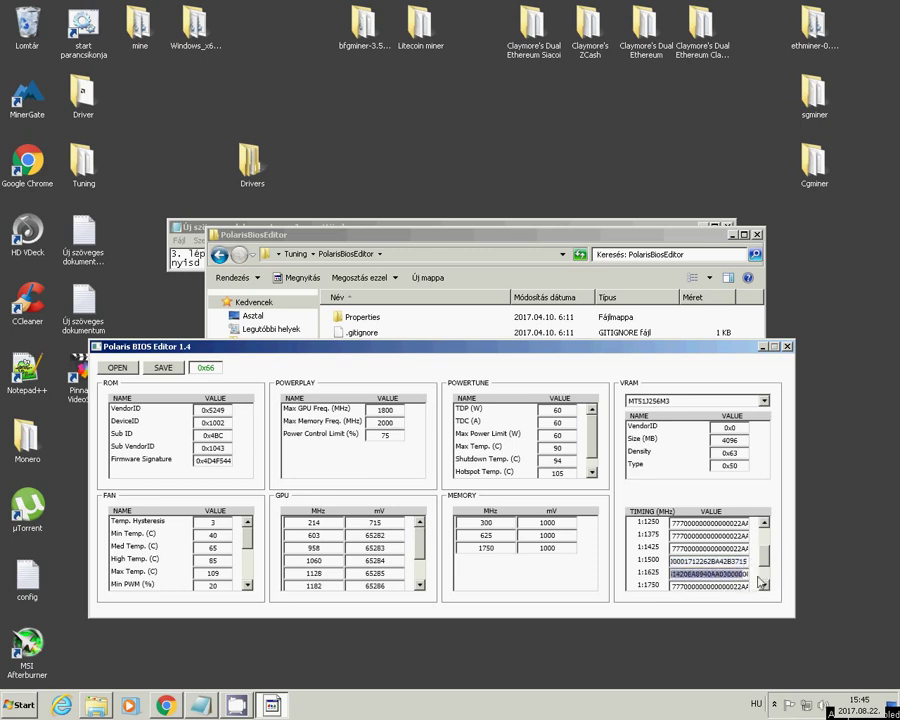
right_click(733, 578)
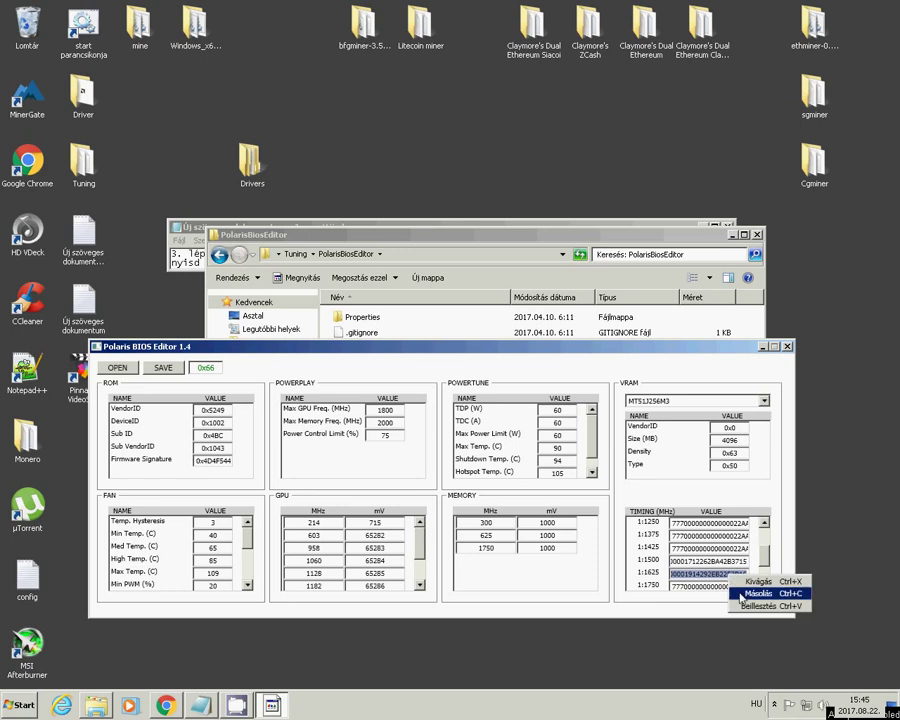
click(750, 612)
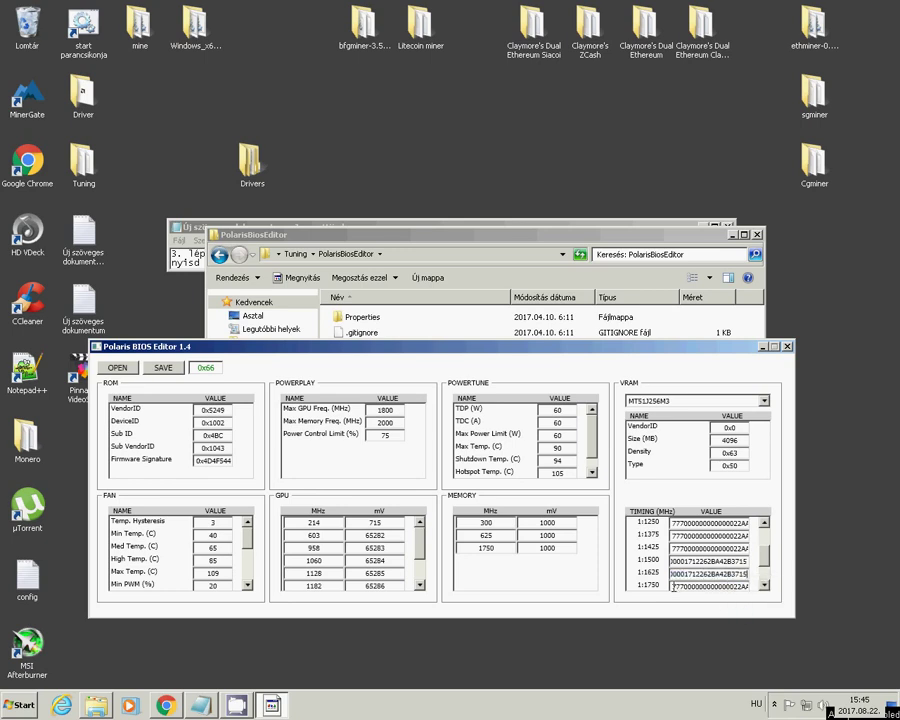
- Replace the 1:1750, 1:1875 and 1:2000 VRAM timing values with the copied 1:1500 timing string
drag(672, 587, 732, 590)
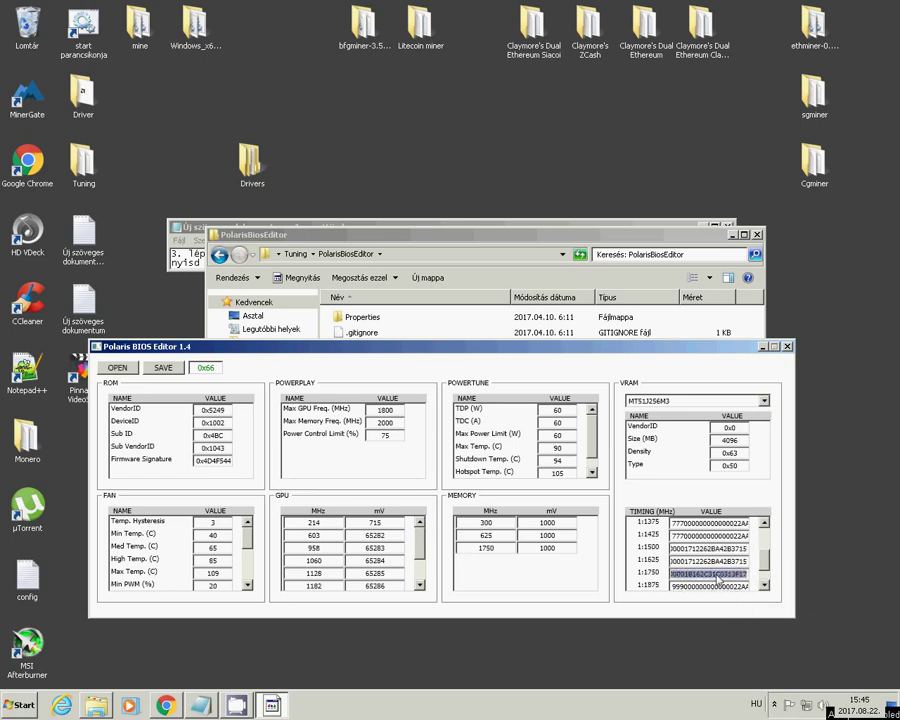
right_click(720, 580)
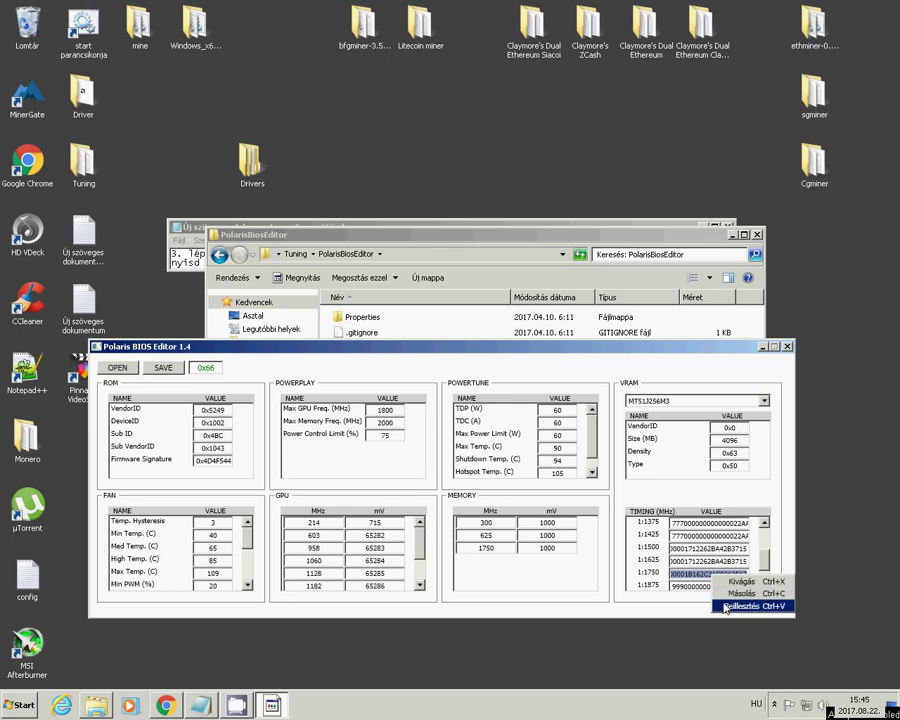
click(740, 606)
click(705, 587)
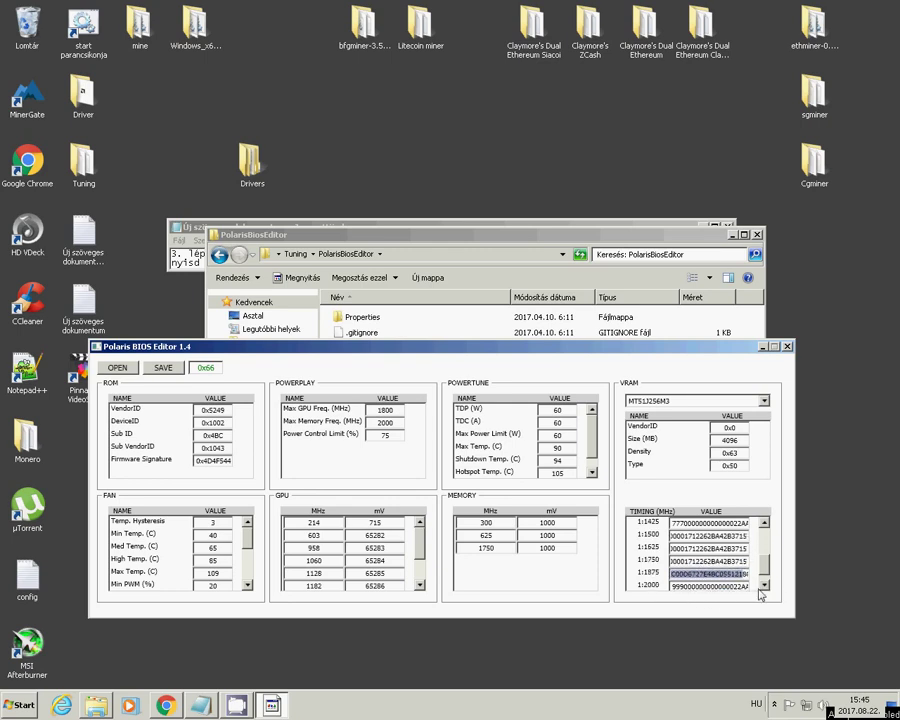
drag(672, 575, 727, 576)
right_click(727, 577)
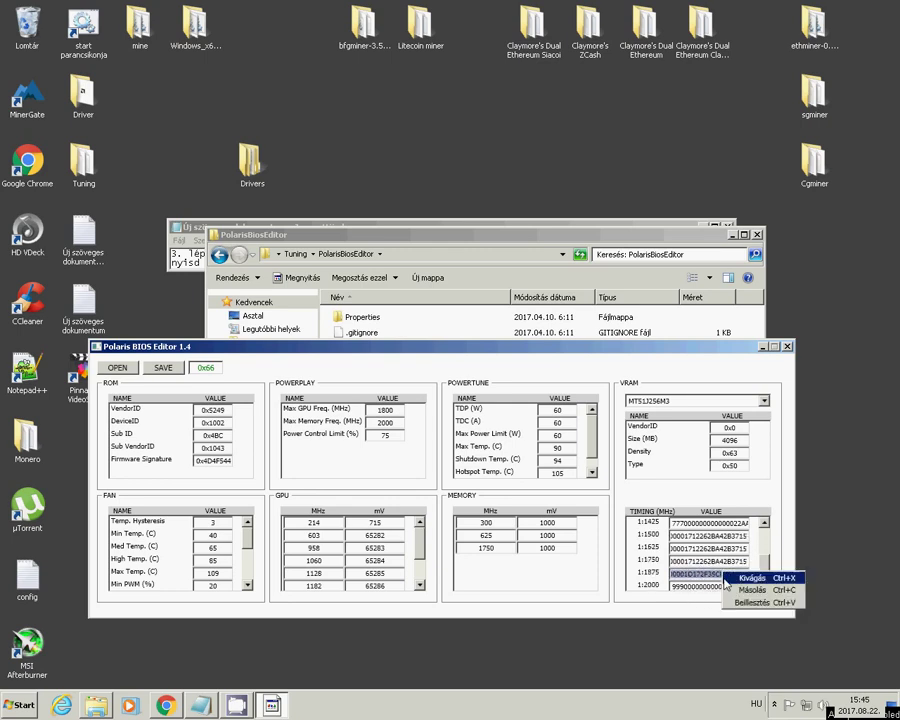
click(740, 603)
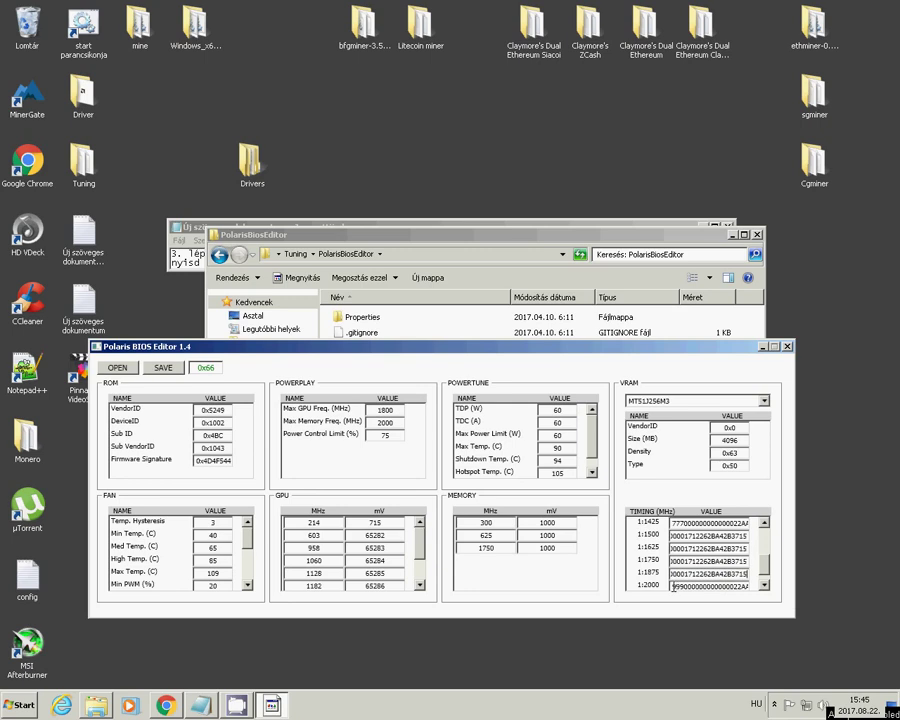
drag(673, 587, 739, 588)
right_click(722, 580)
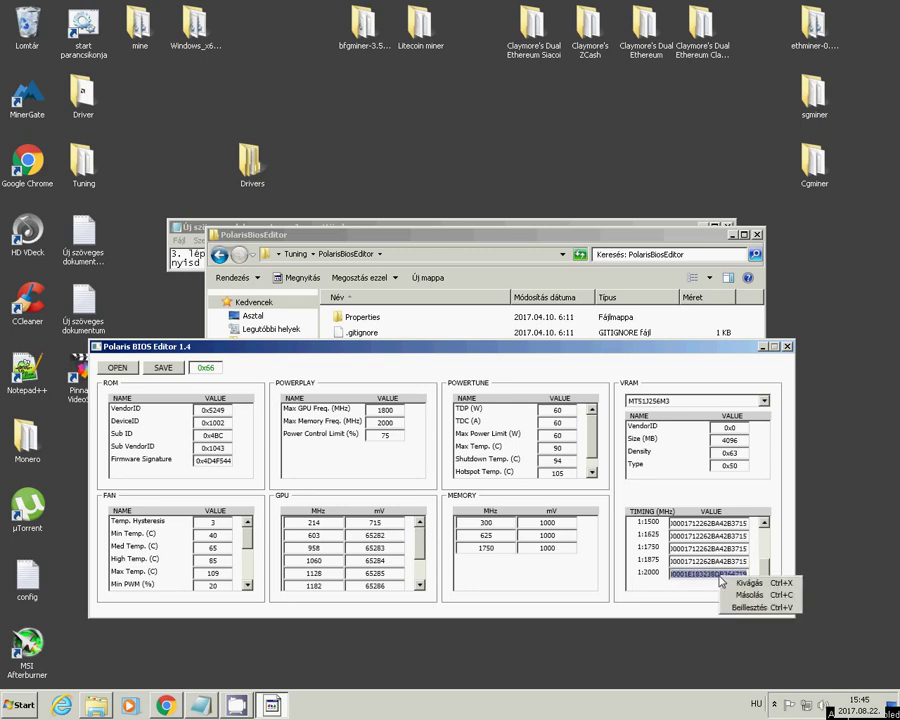
click(740, 606)
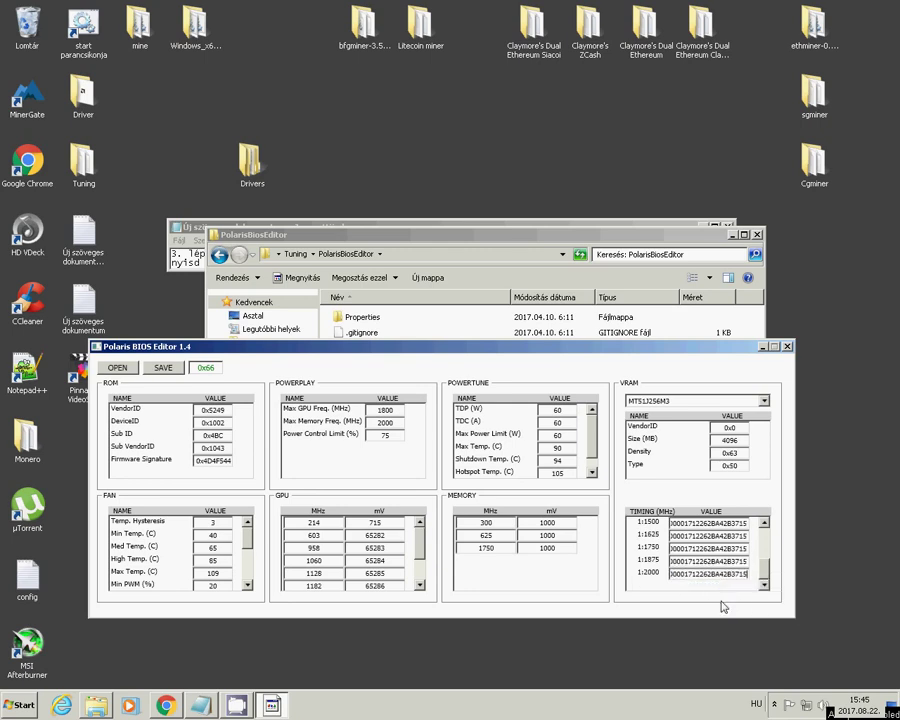
click(763, 524)
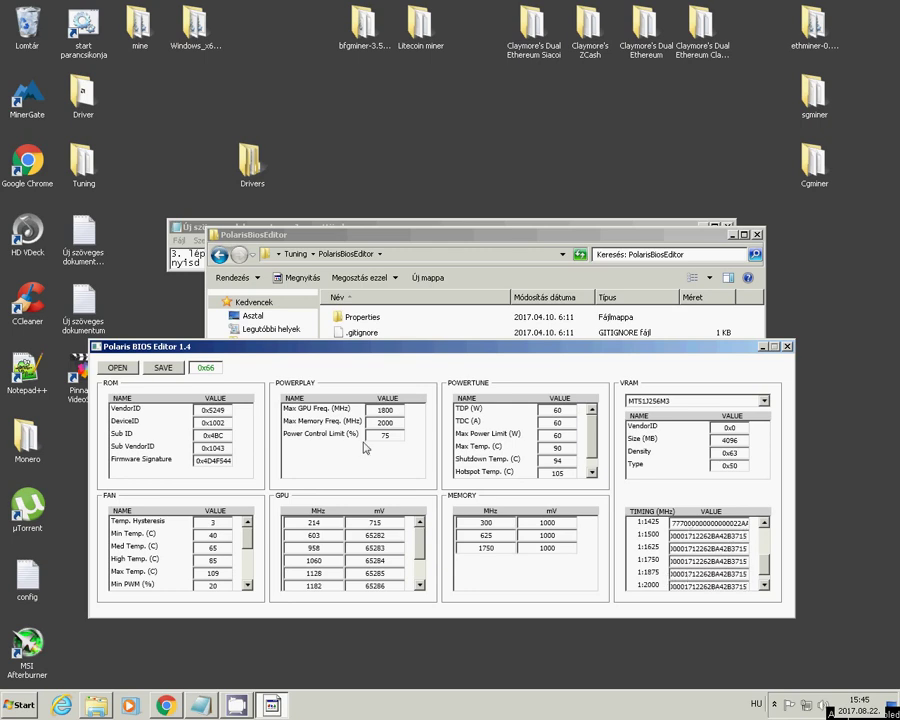
- Save the modified BIOS over Asus rx 560 tuning .rom in Tuning, and close the editor and its folder
click(159, 368)
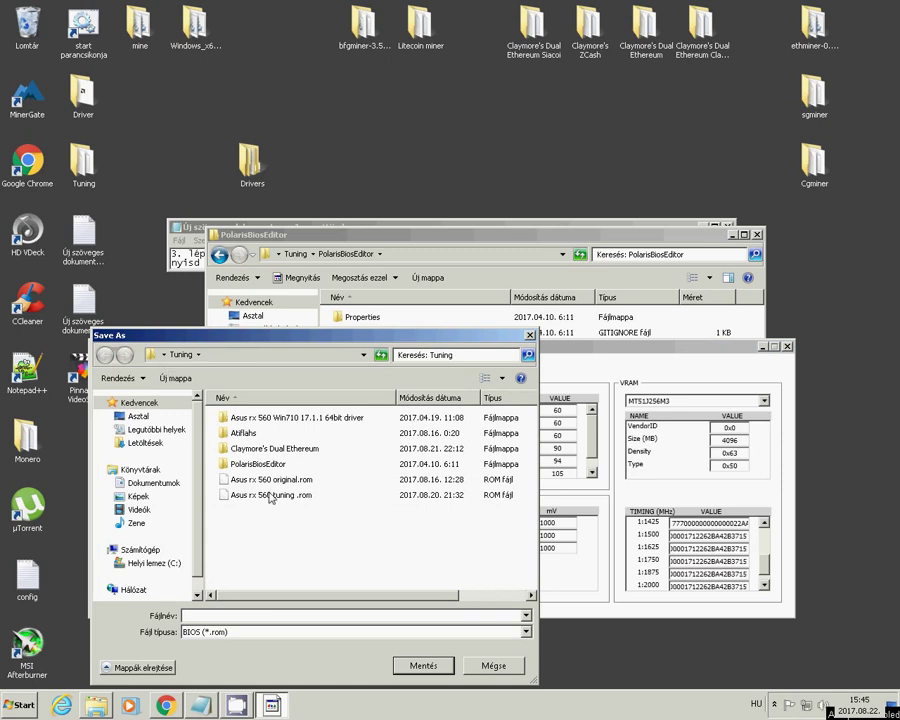
click(269, 495)
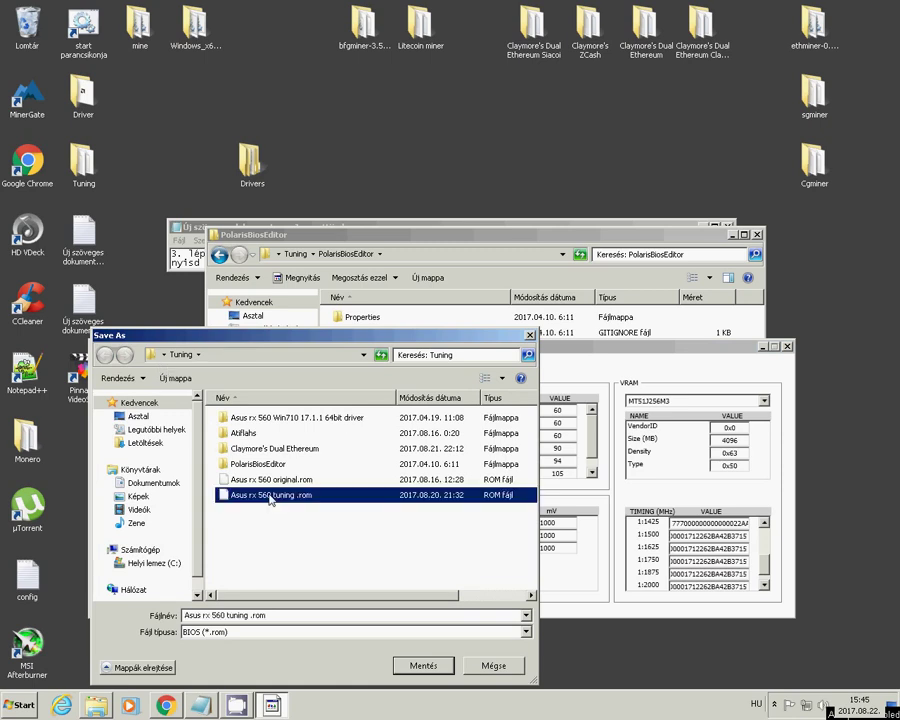
click(424, 668)
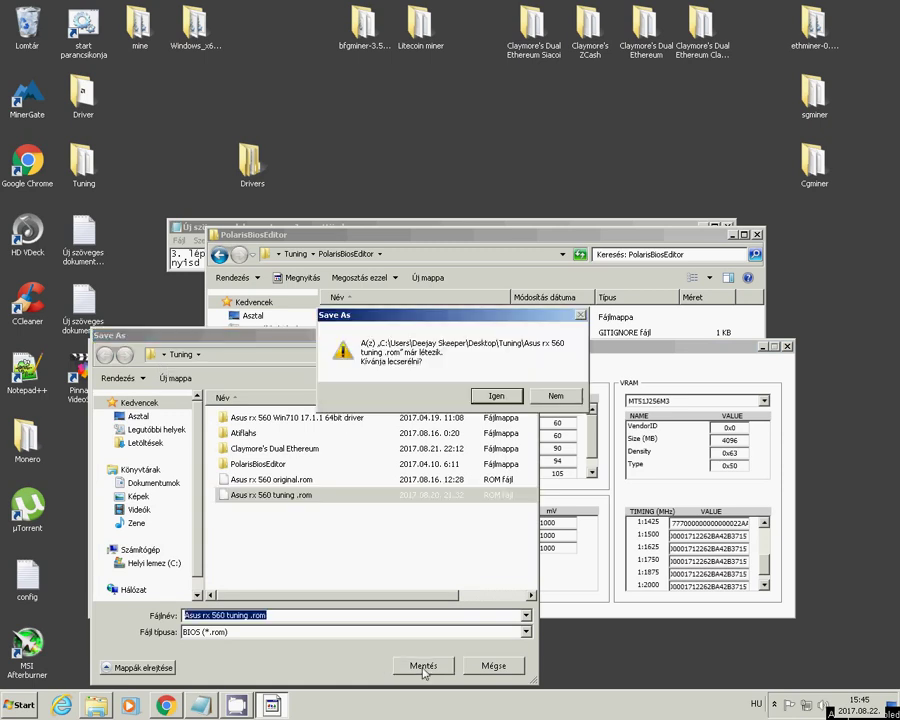
click(497, 338)
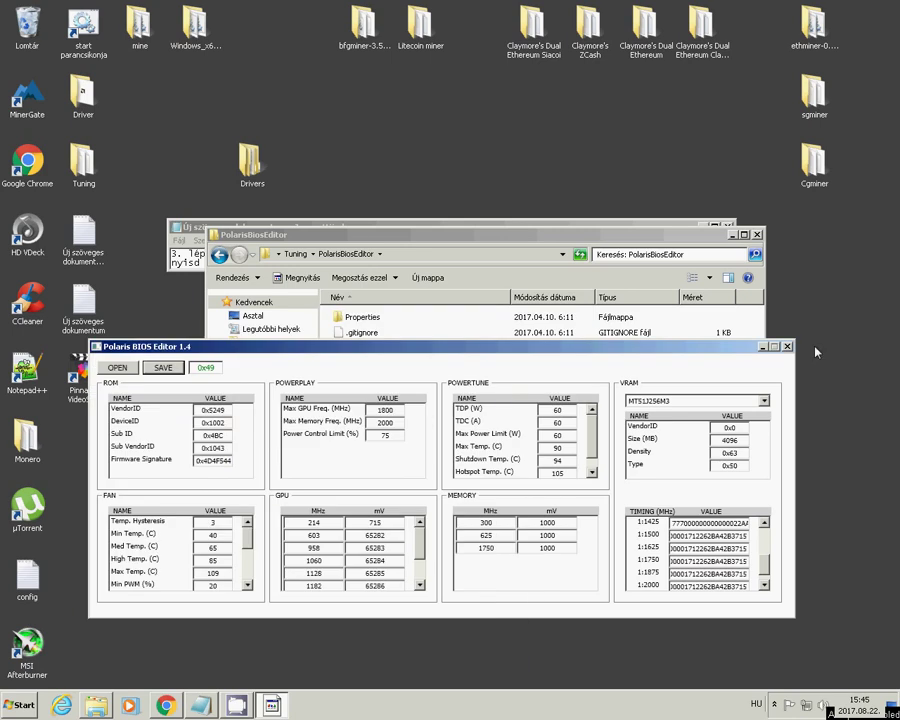
click(787, 346)
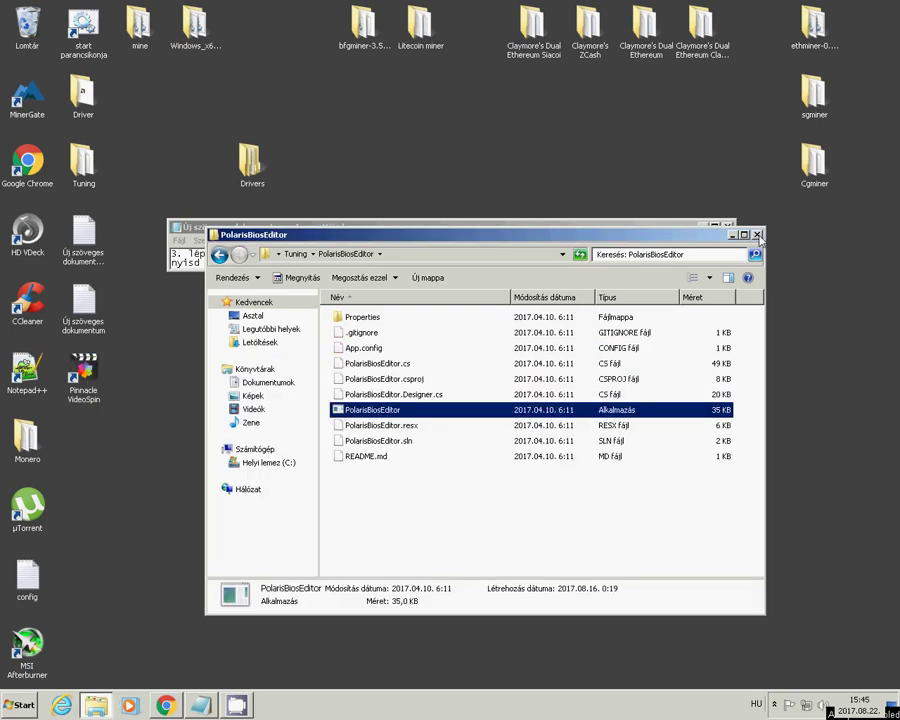
click(757, 236)
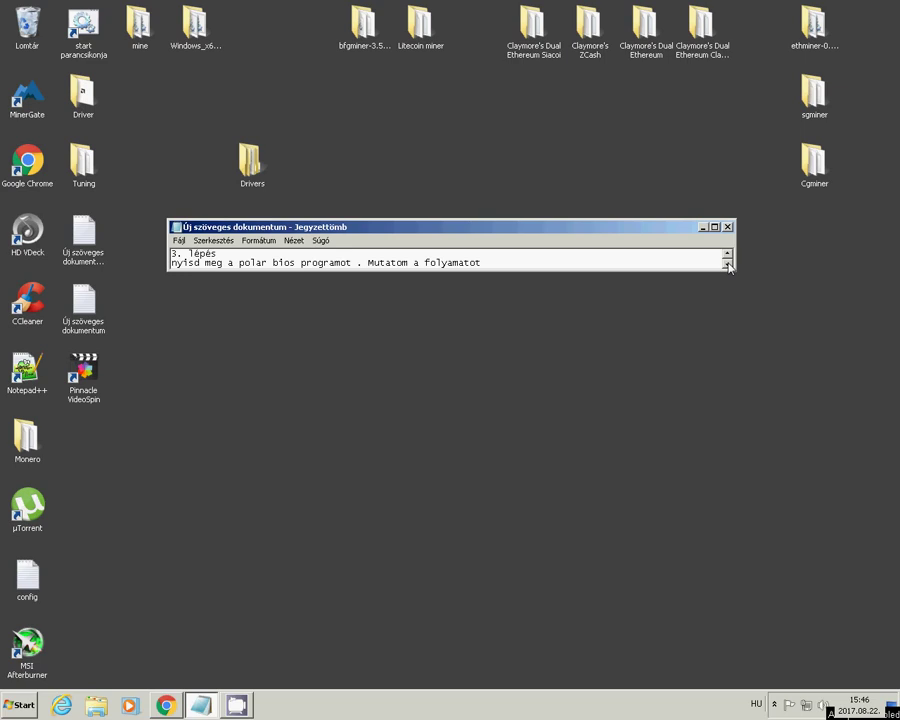
- Read the note's fourth instruction and run ATIWinflash as administrator from the Atiflahs folder inside Tuning
click(728, 266)
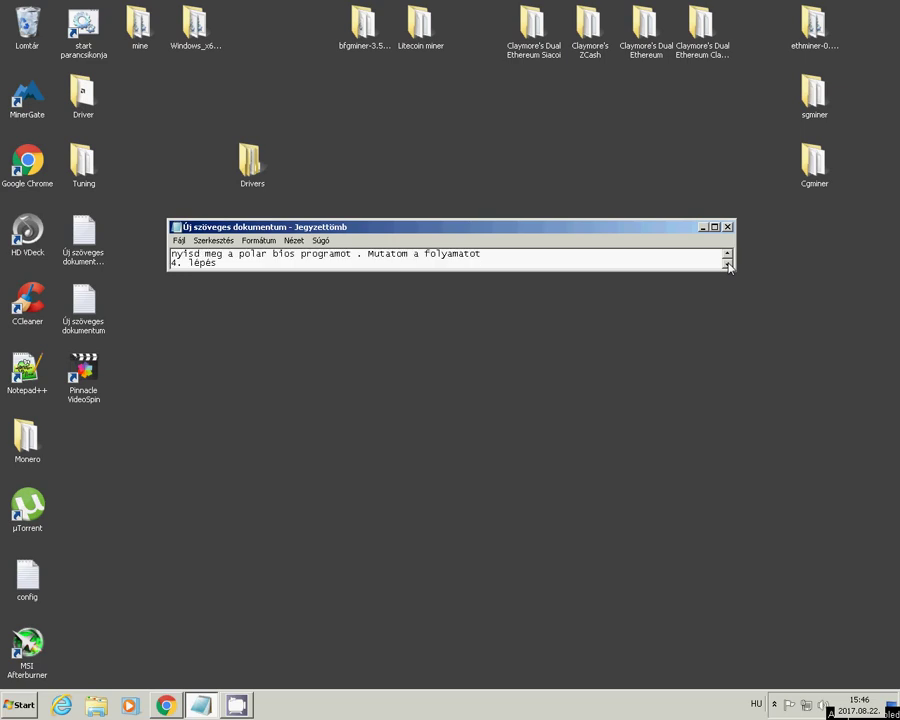
click(728, 266)
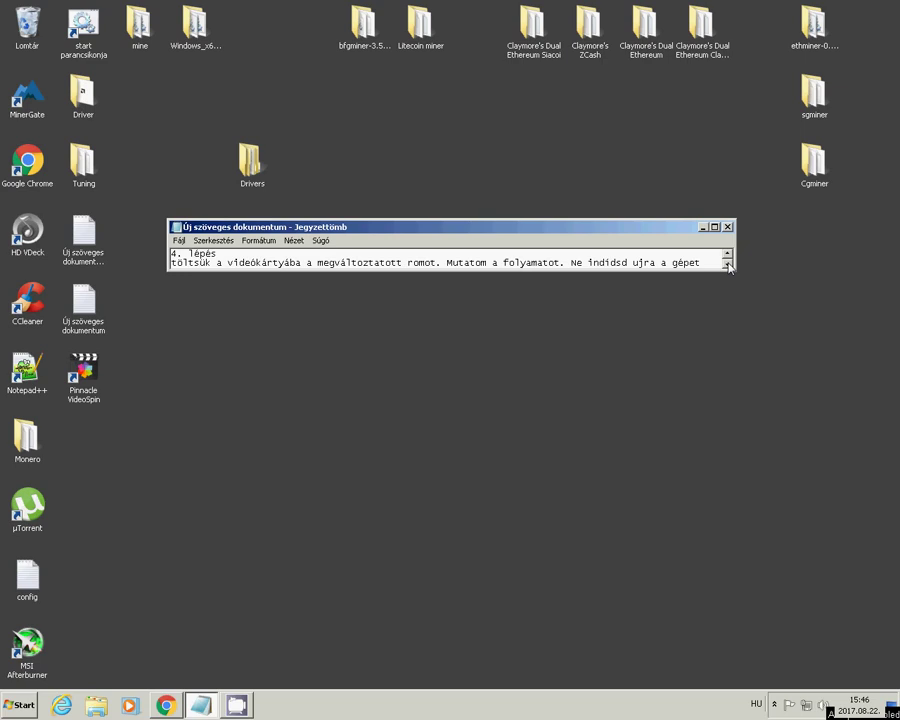
click(80, 175)
double_click(80, 175)
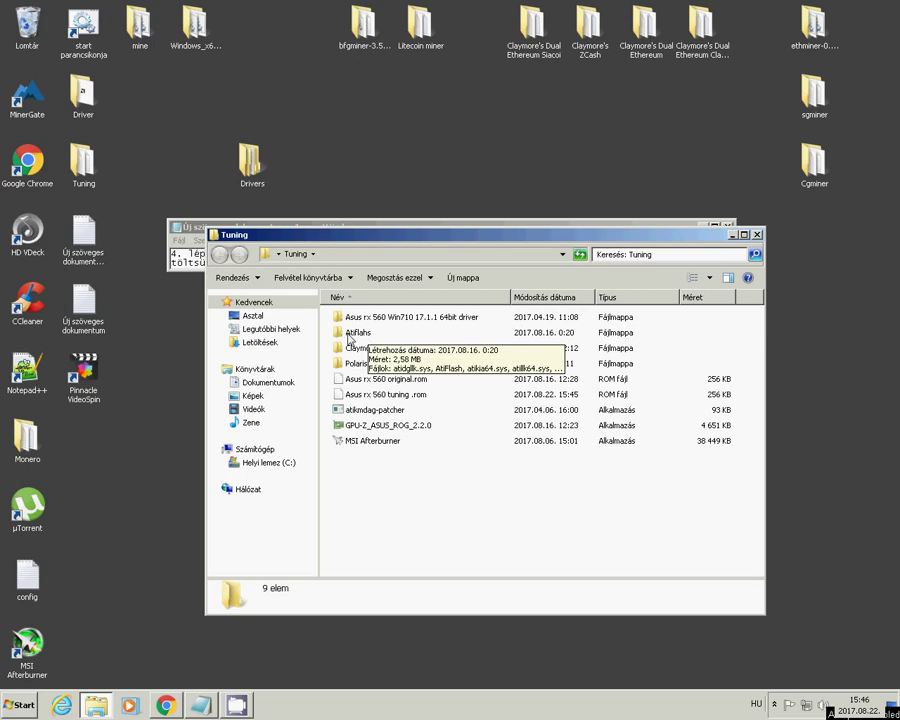
double_click(366, 336)
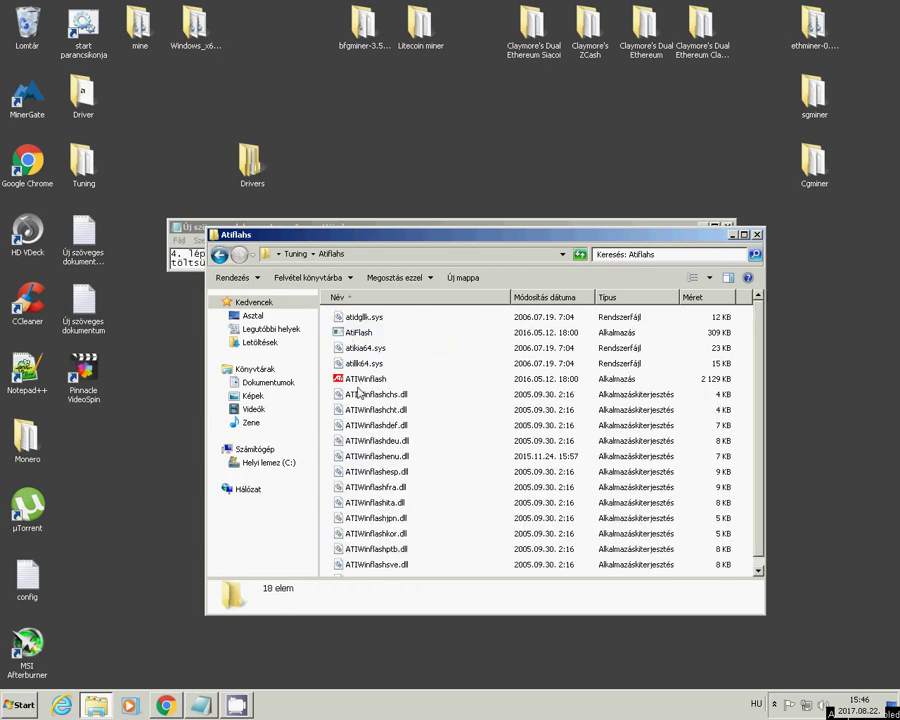
right_click(358, 384)
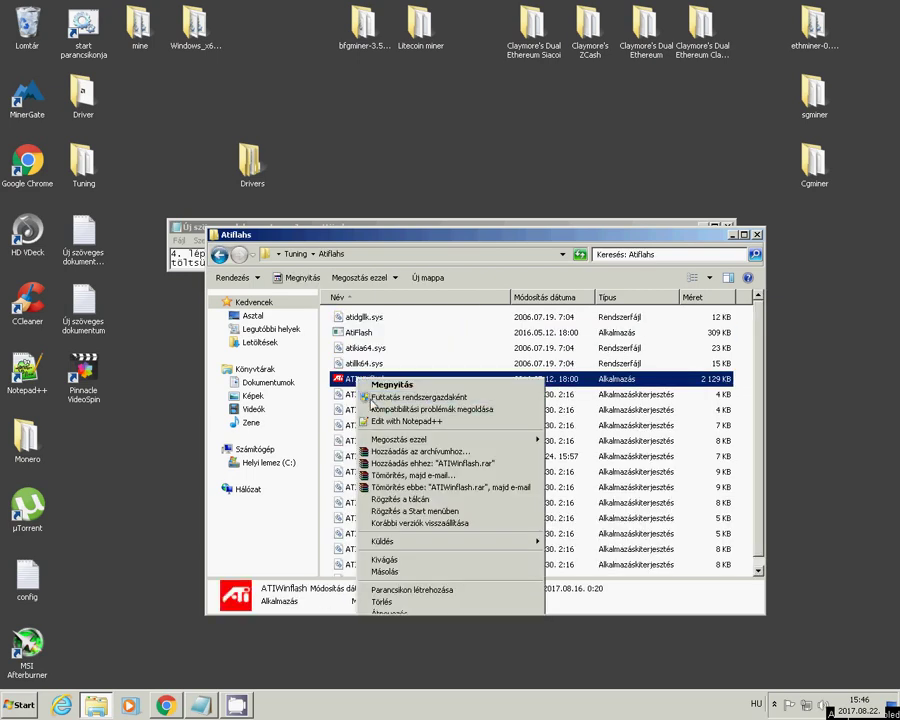
click(370, 395)
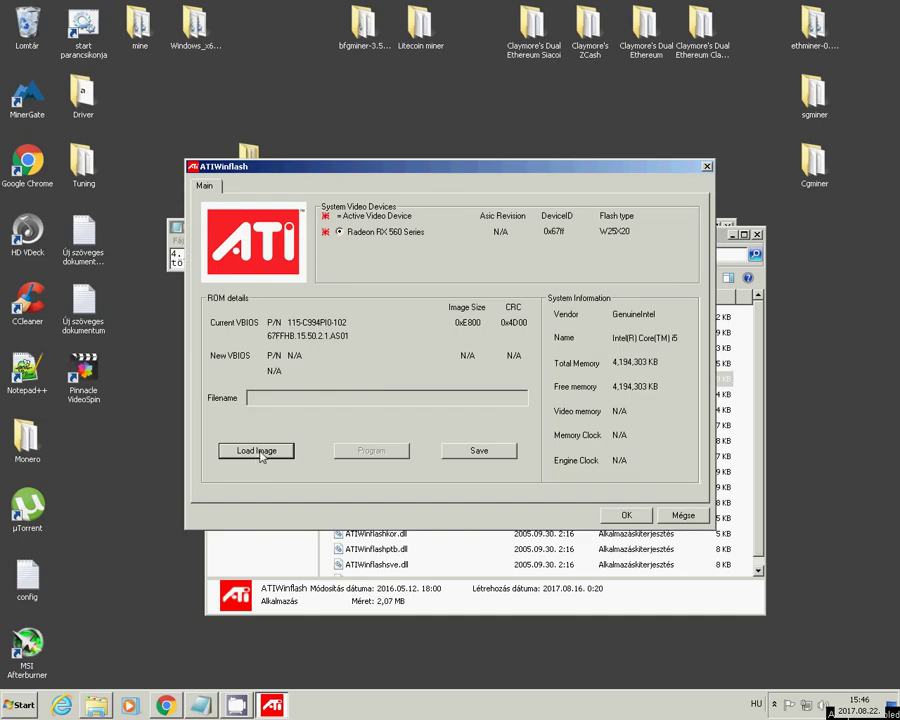
- Load Asus rx 560 tuning .rom from Tuning as the new VBIOS image, and exit ATIWinflash without programming, closing its folder
click(252, 451)
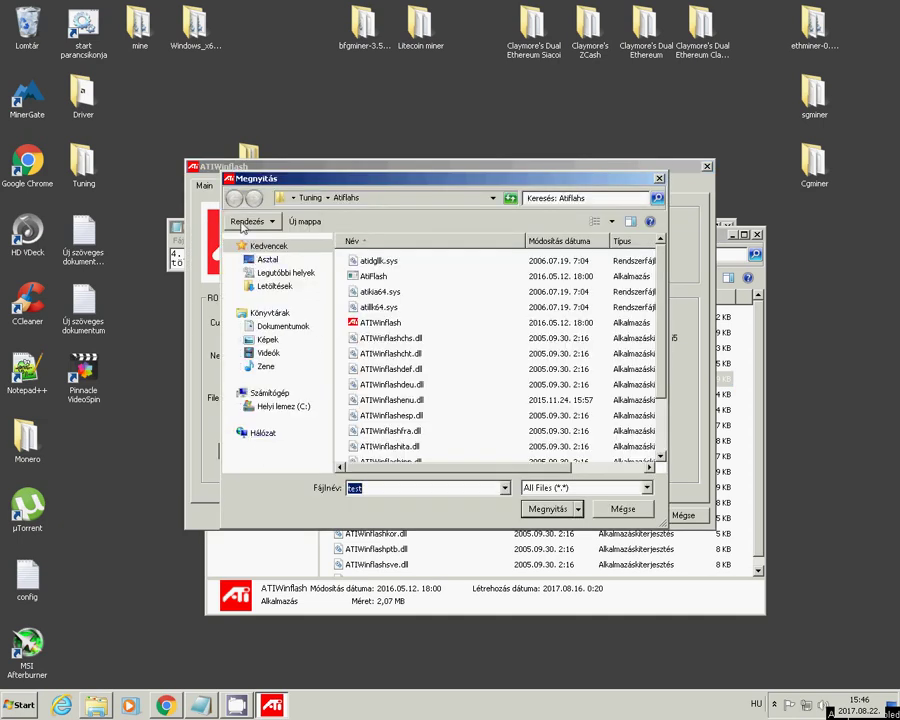
click(311, 197)
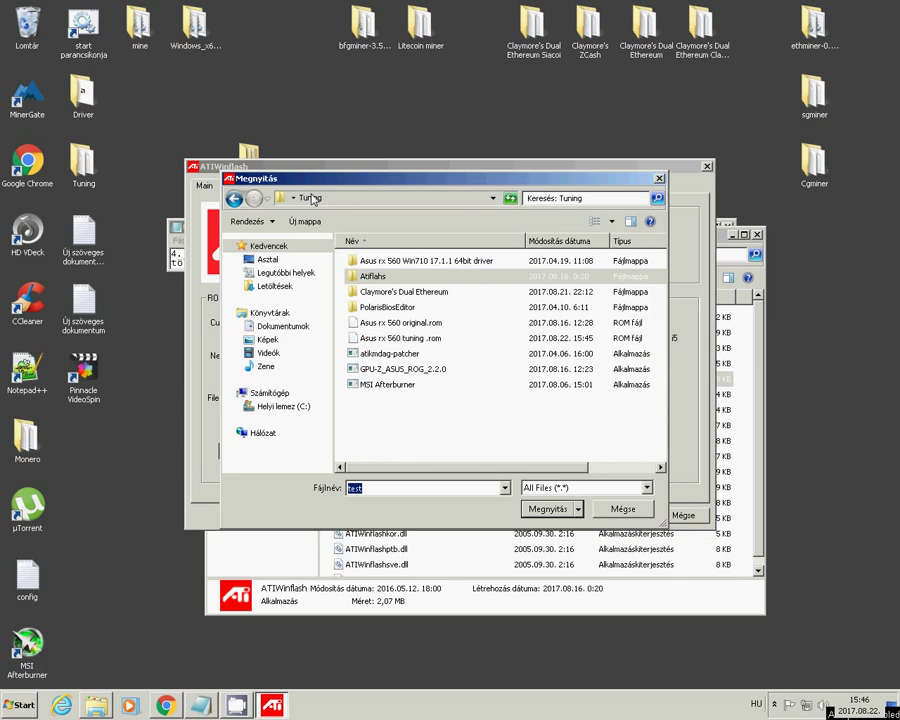
click(398, 340)
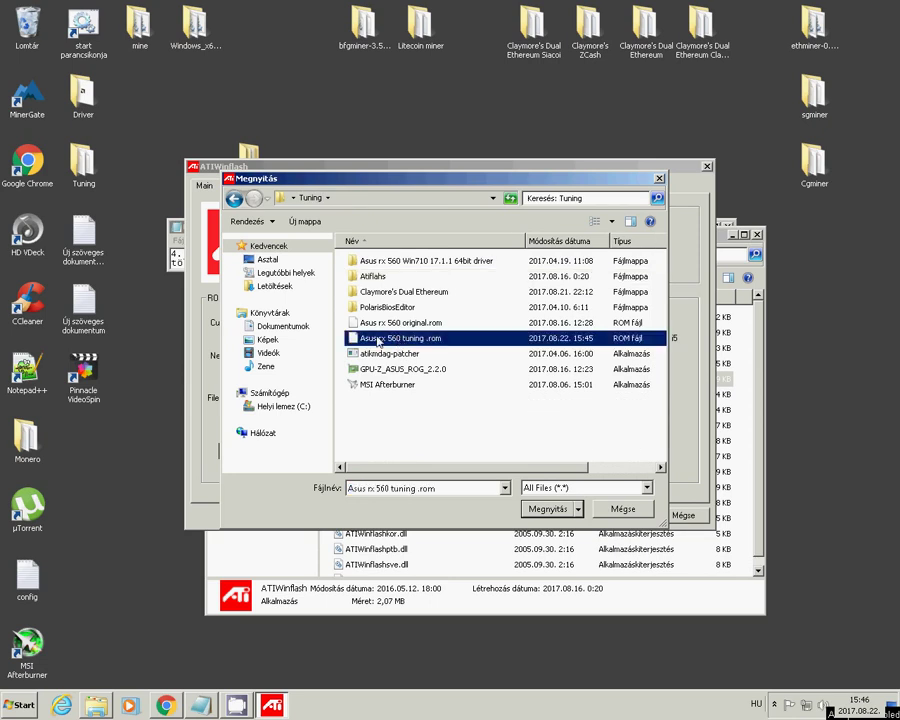
click(538, 508)
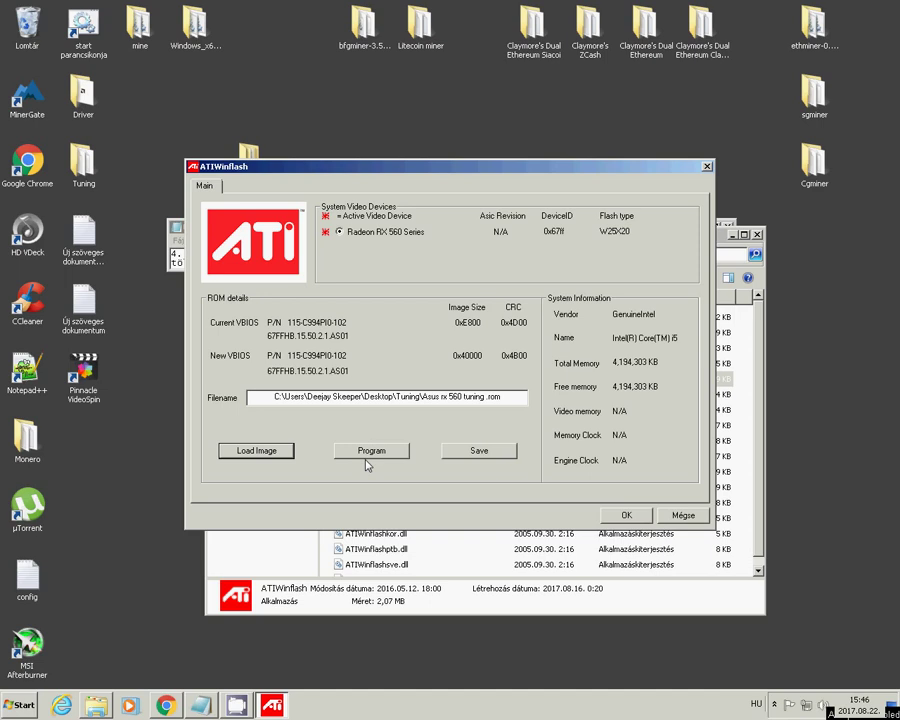
click(681, 517)
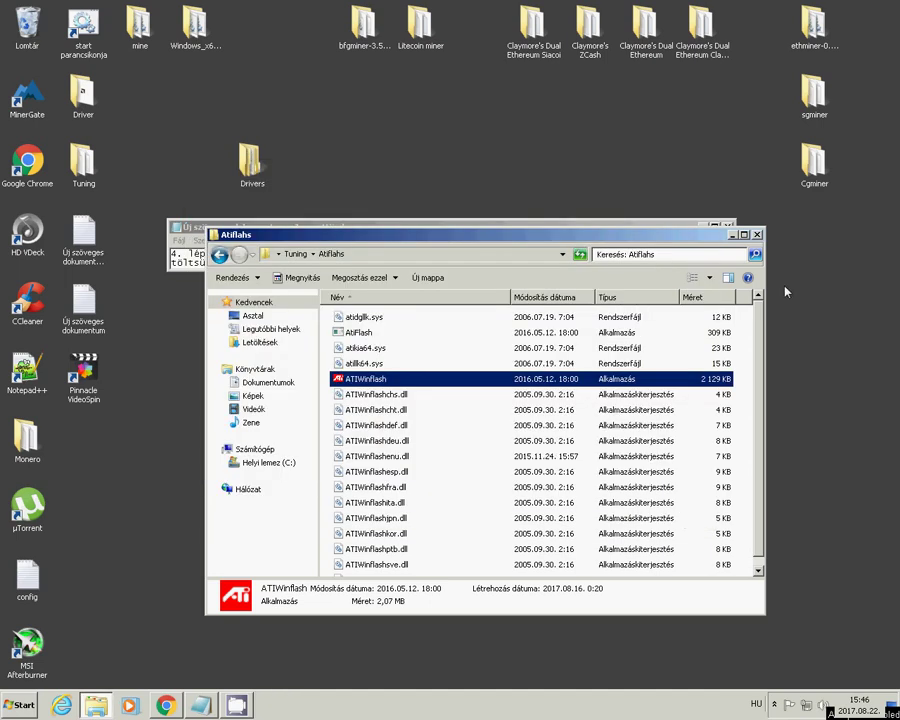
click(758, 236)
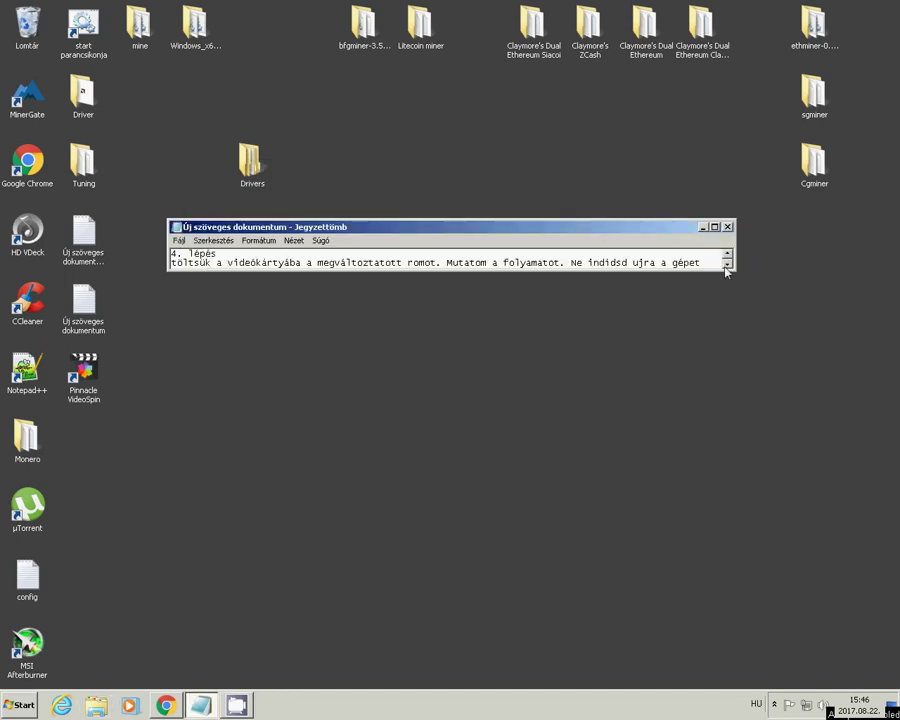
- Read the note's fifth instruction, run atikmdag-patcher from the Tuning folder and decline restoring from backup, closing the folder
click(727, 266)
click(727, 266)
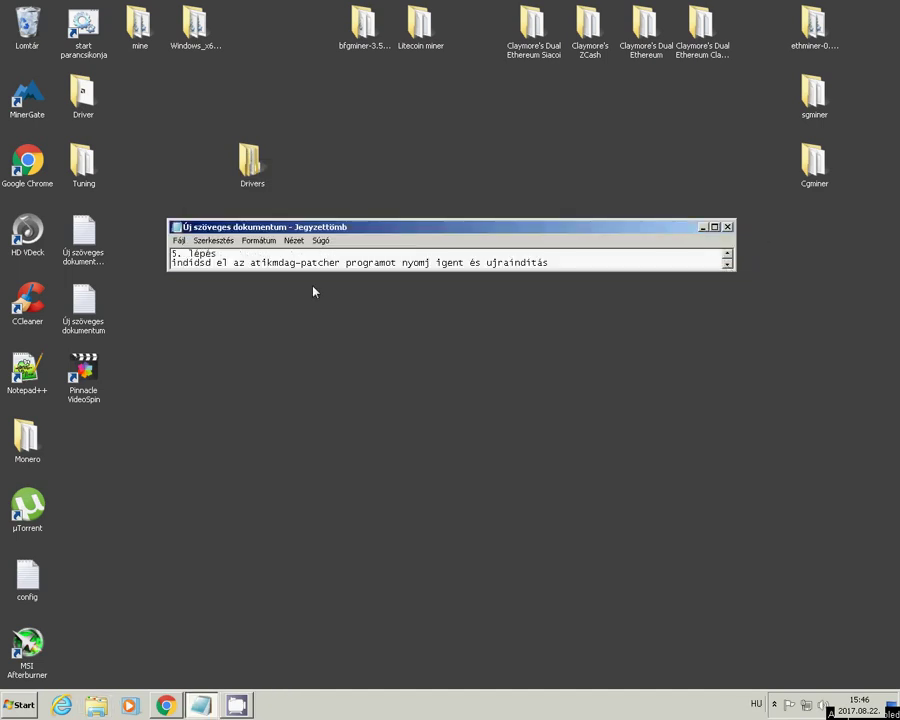
double_click(84, 163)
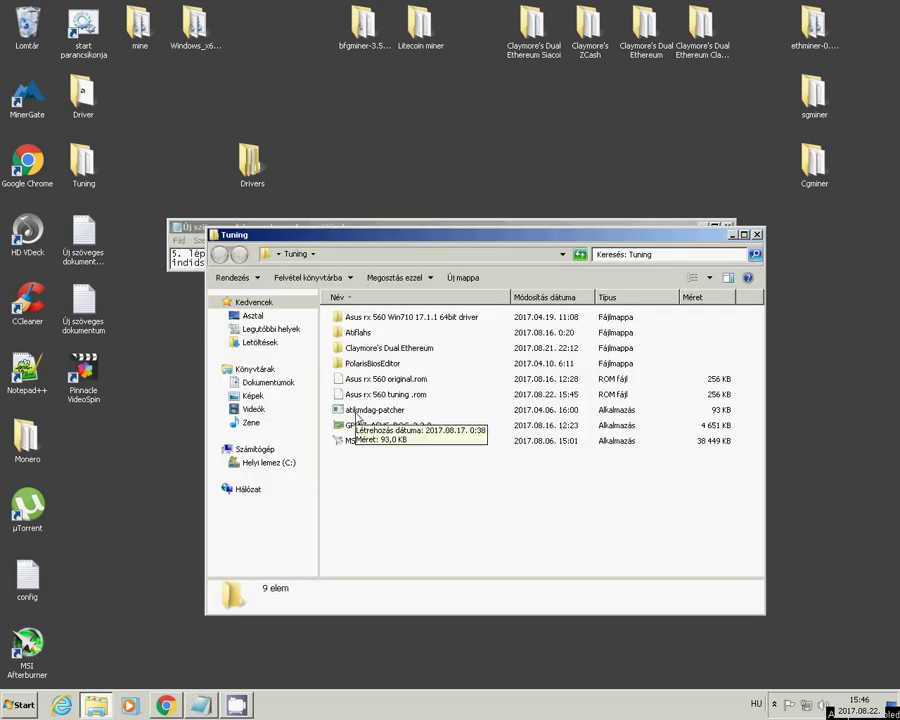
click(357, 412)
double_click(357, 412)
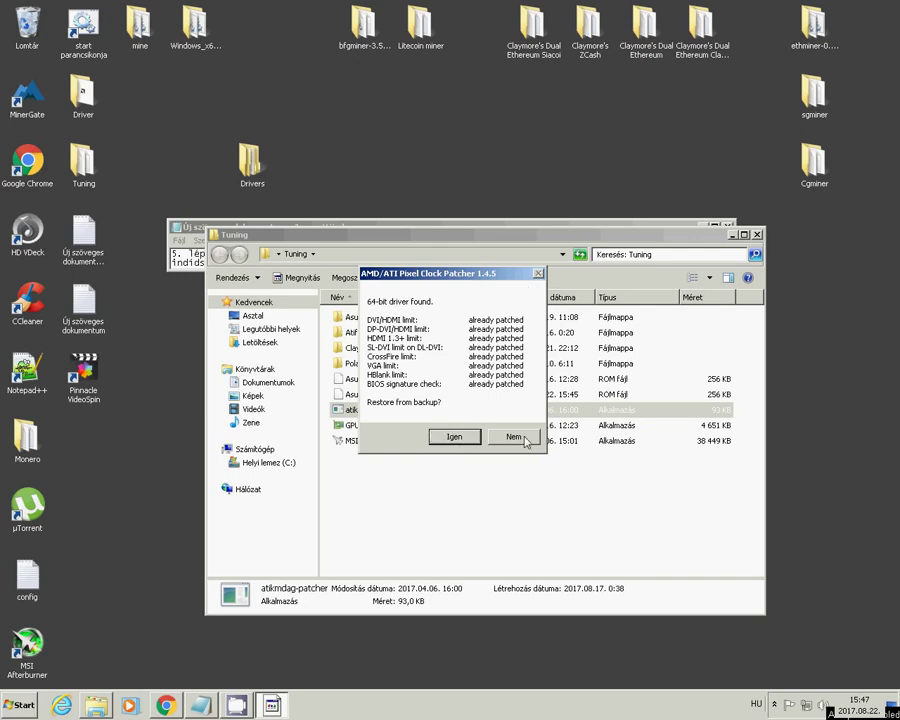
click(524, 440)
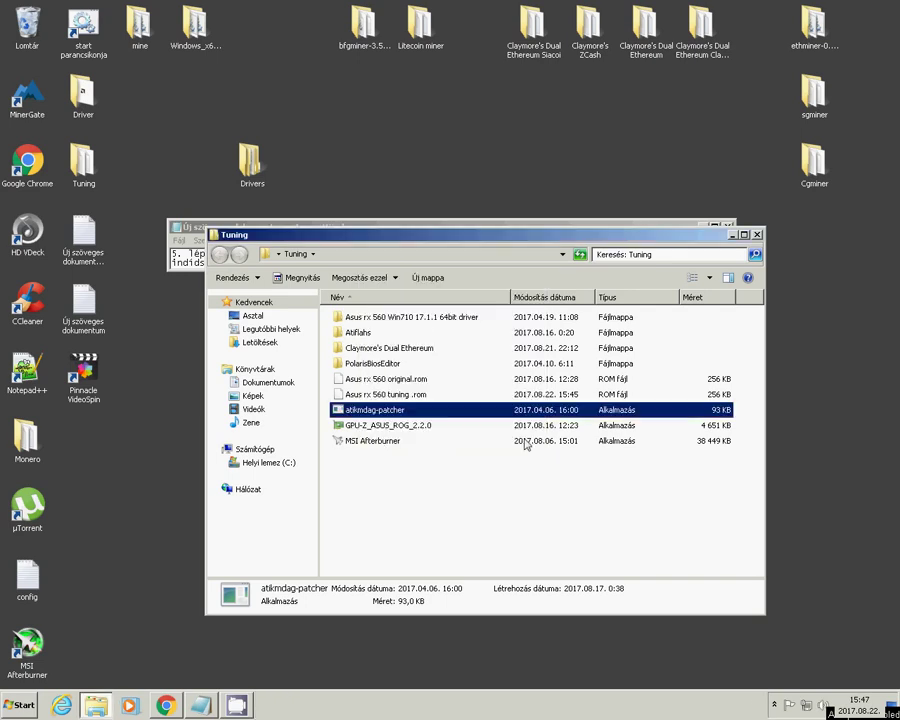
click(757, 238)
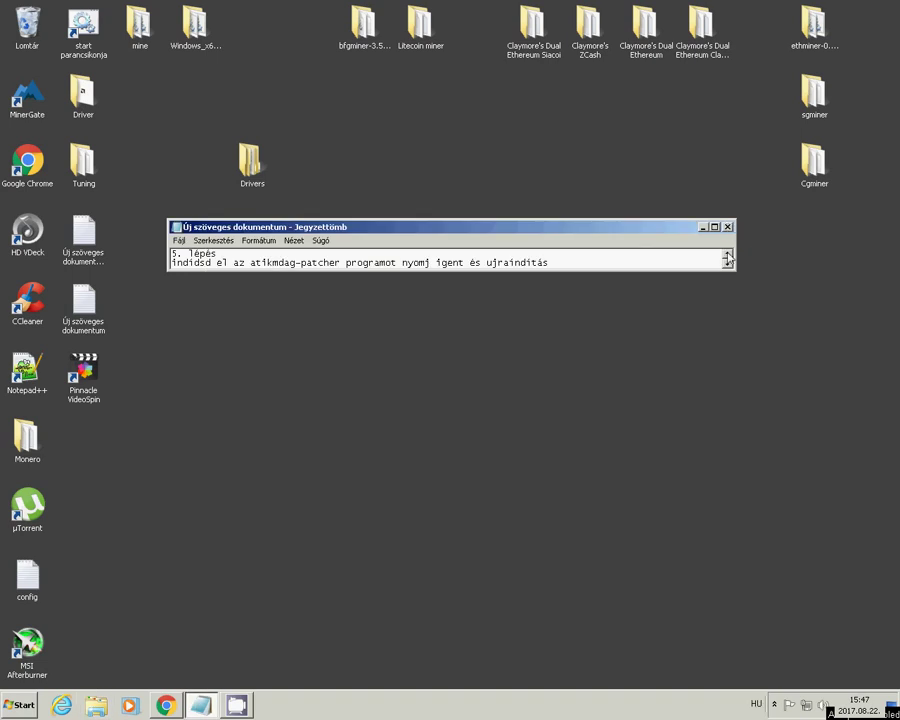
- Review the note's fourth instruction again and read on to the sixth instruction about installing MSI Afterburner
click(726, 254)
click(726, 254)
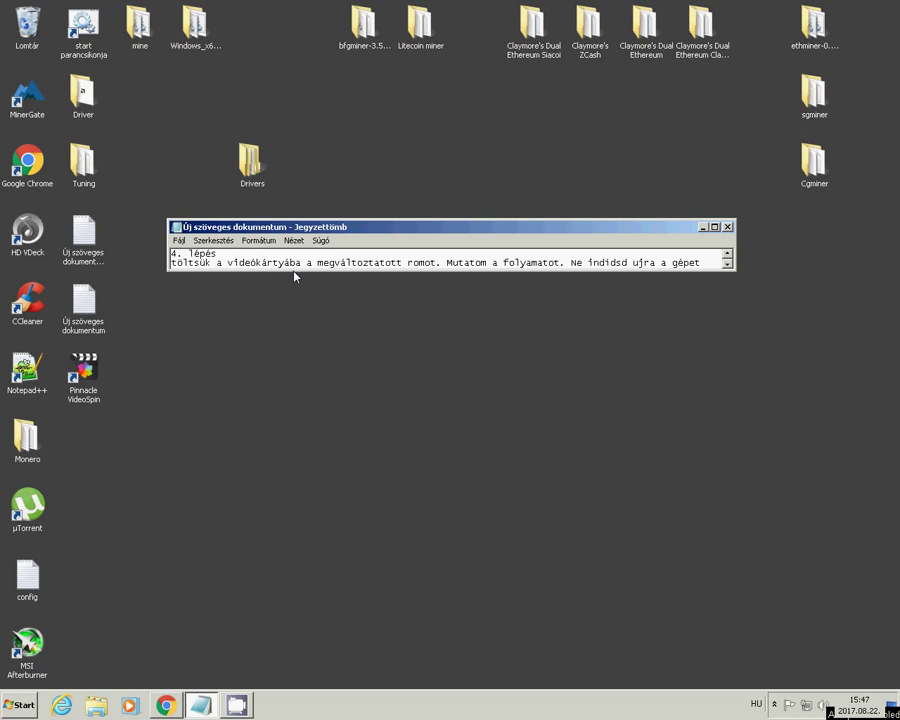
click(728, 265)
click(728, 265)
click(728, 265)
click(728, 265)
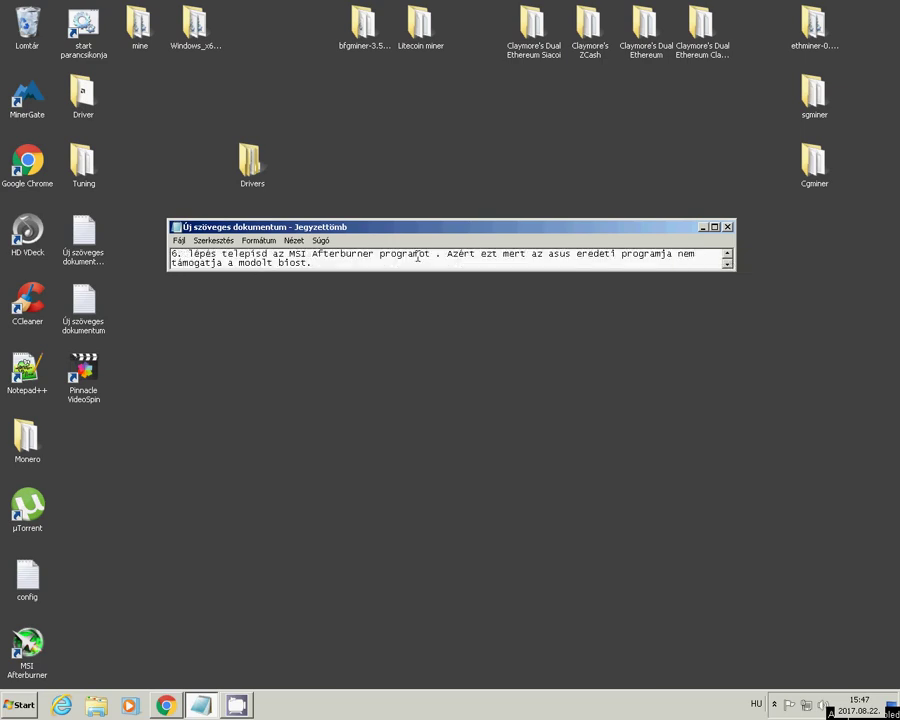
- Launch the MSI Afterburner installer from the Tuning folder and cancel it at the language selection
double_click(85, 163)
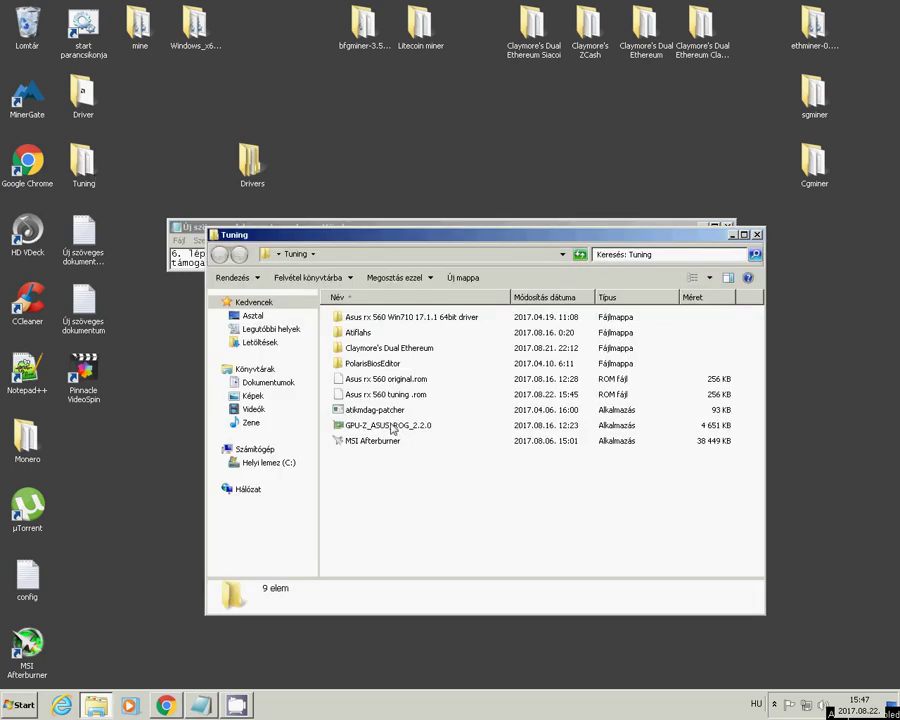
double_click(366, 440)
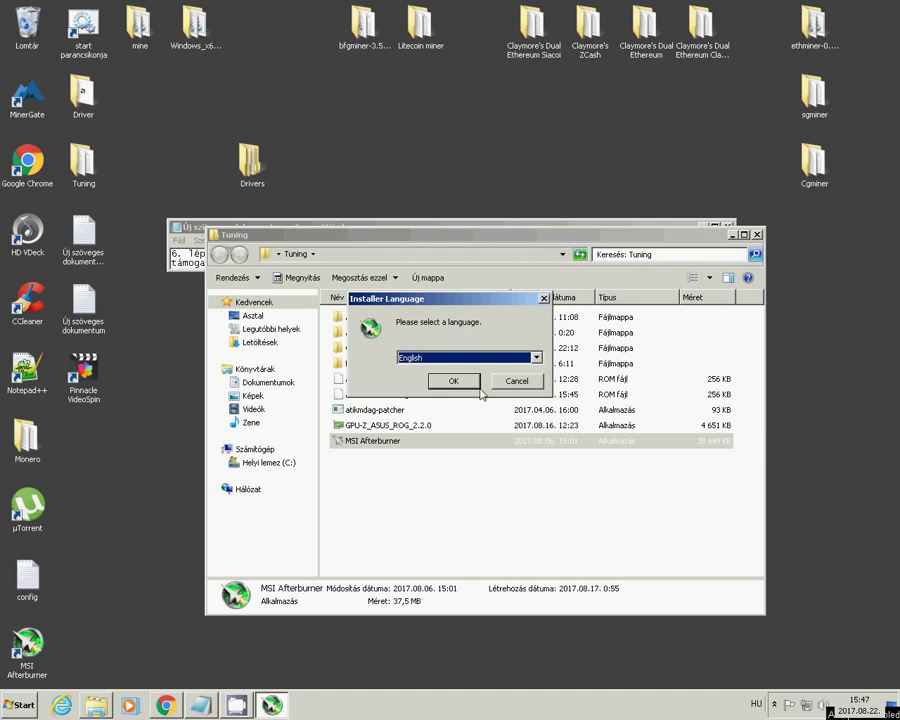
click(544, 299)
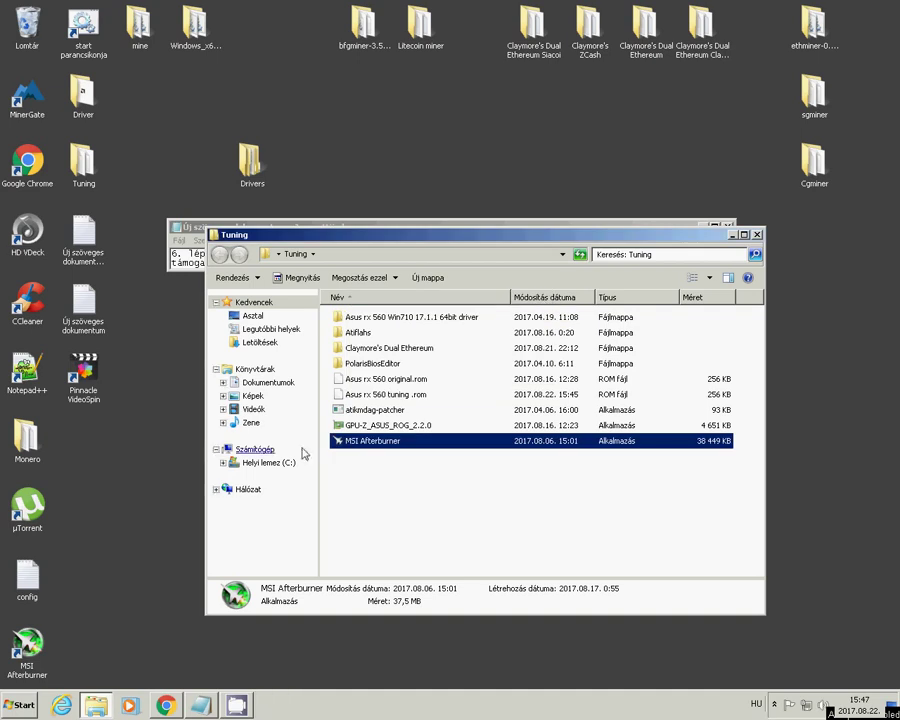
- Bring up the running MSI Afterburner, place its window below the note and close the Tuning folder
click(775, 703)
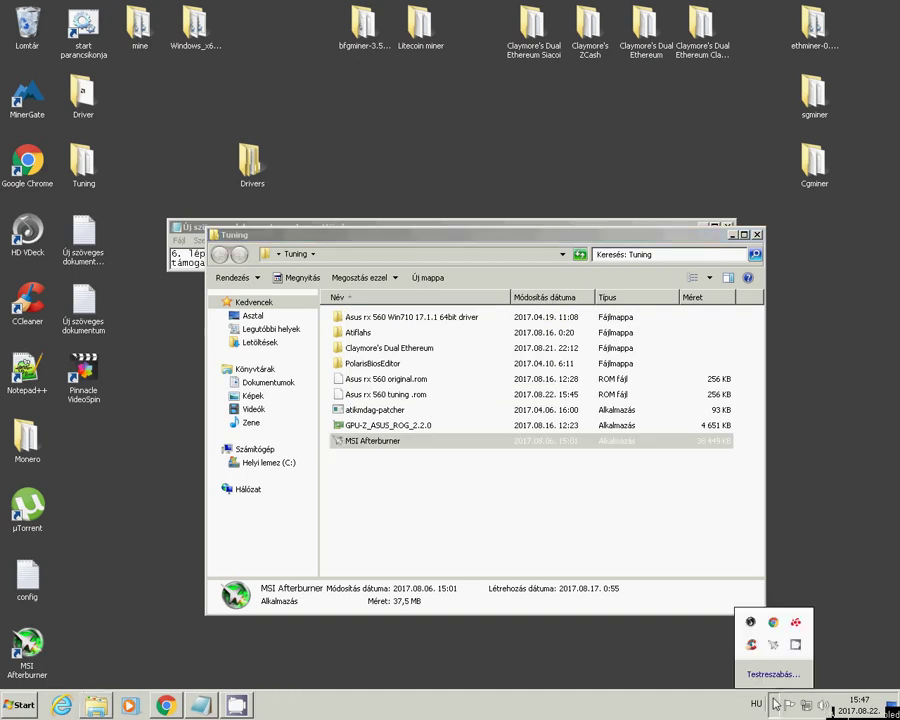
click(795, 622)
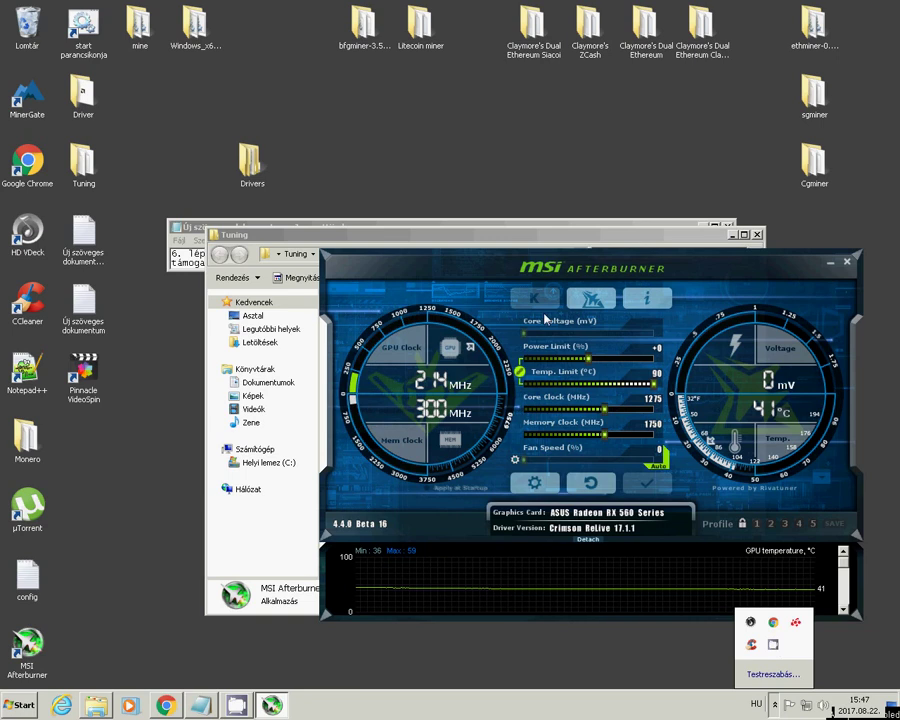
drag(558, 272, 528, 324)
click(482, 238)
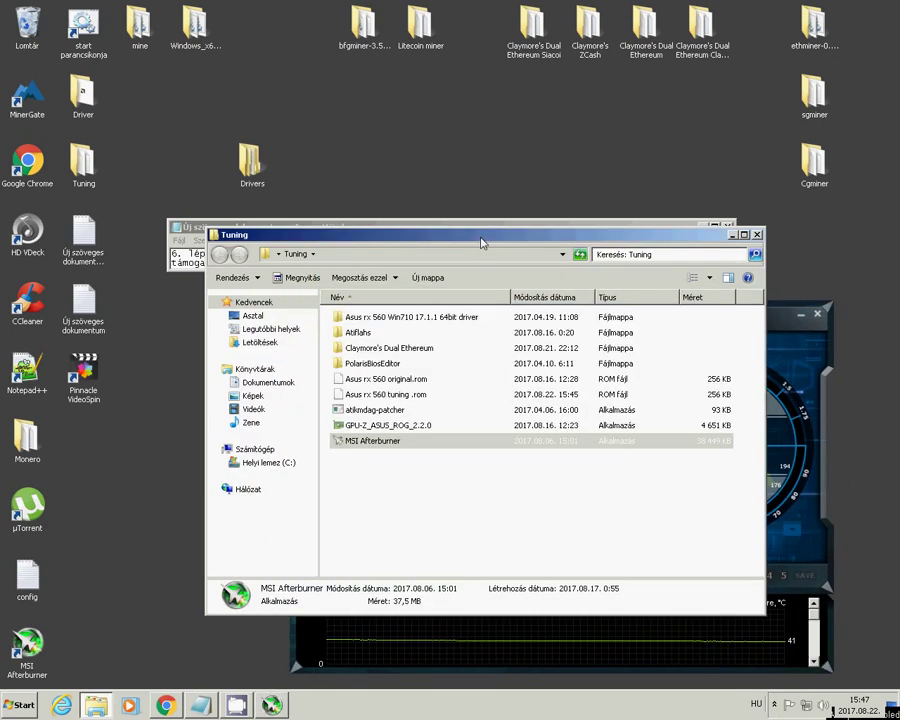
click(756, 236)
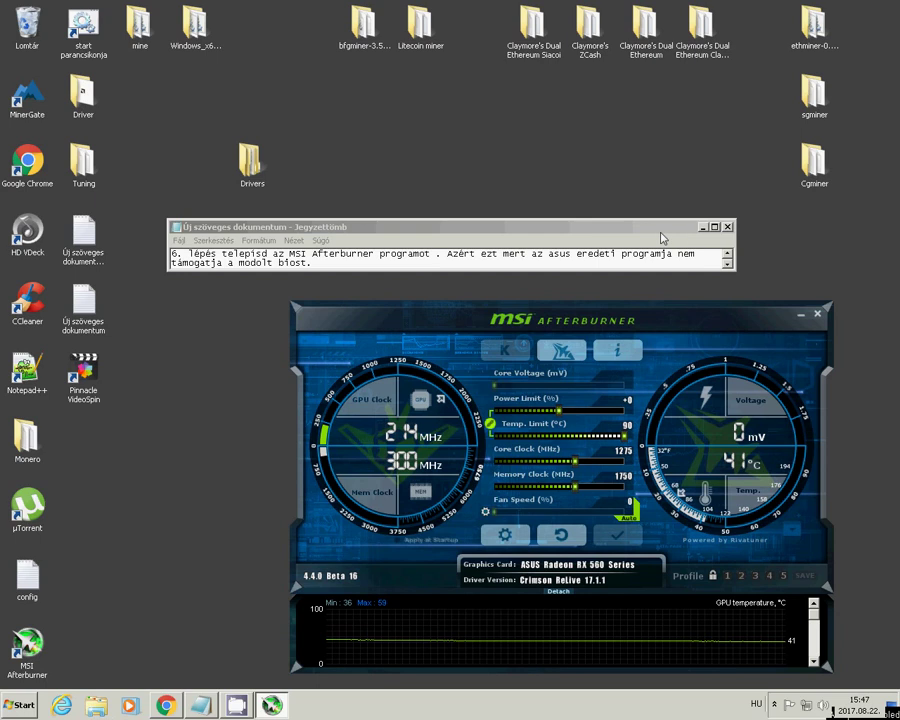
- Following the note's seventh instruction, set the Power Limit to +30 % and the Core Clock to 1440 MHz
click(727, 263)
click(727, 263)
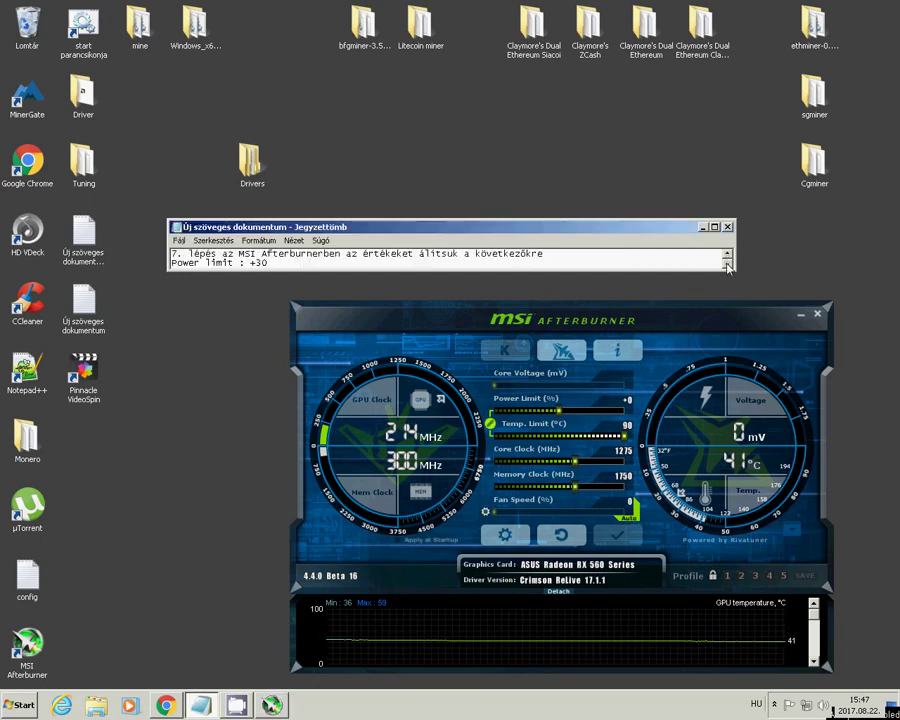
click(630, 404)
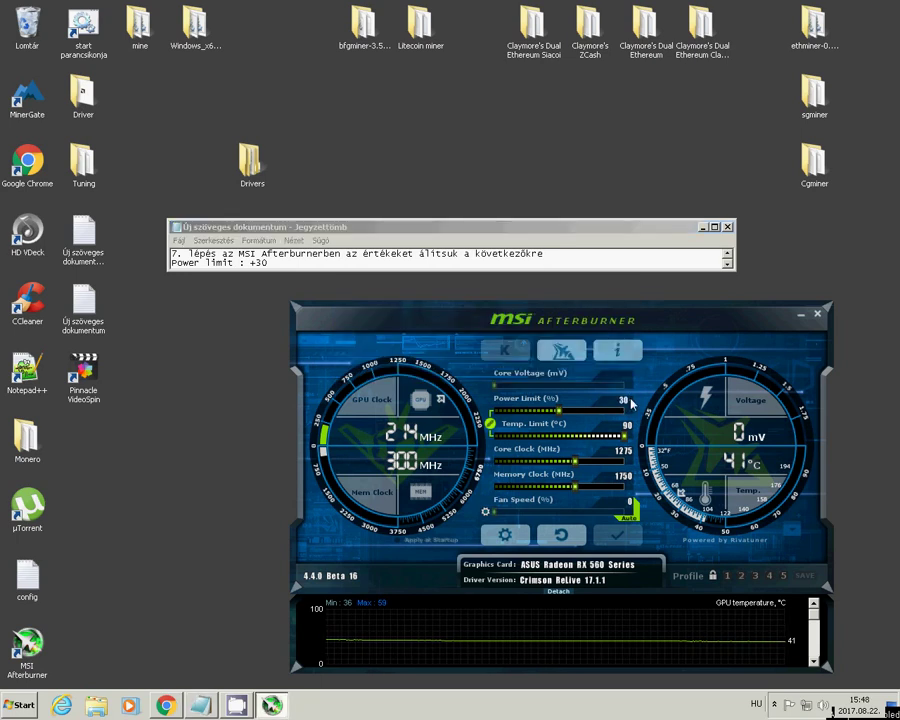
click(630, 404)
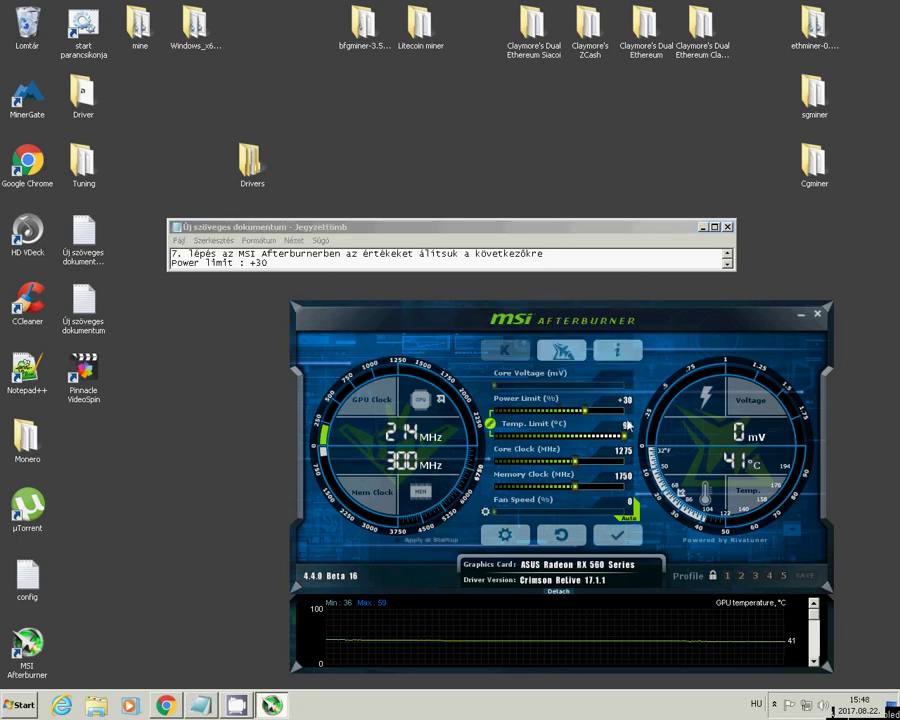
click(727, 266)
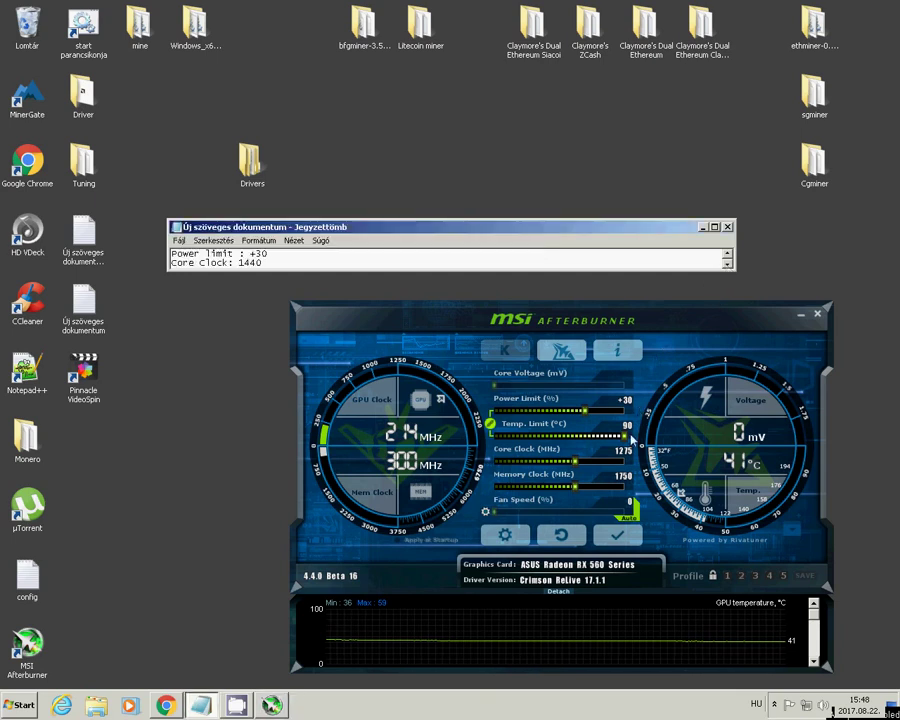
click(625, 459)
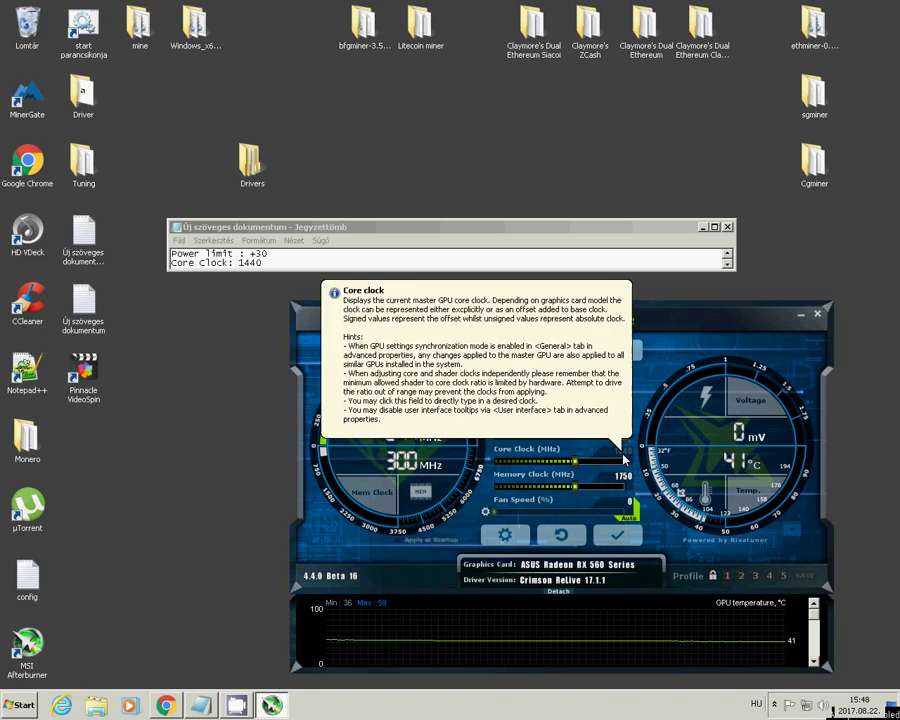
key(Return)
- Set the Memory Clock to 1860 MHz and the Fan Speed to 100 % manually
click(728, 265)
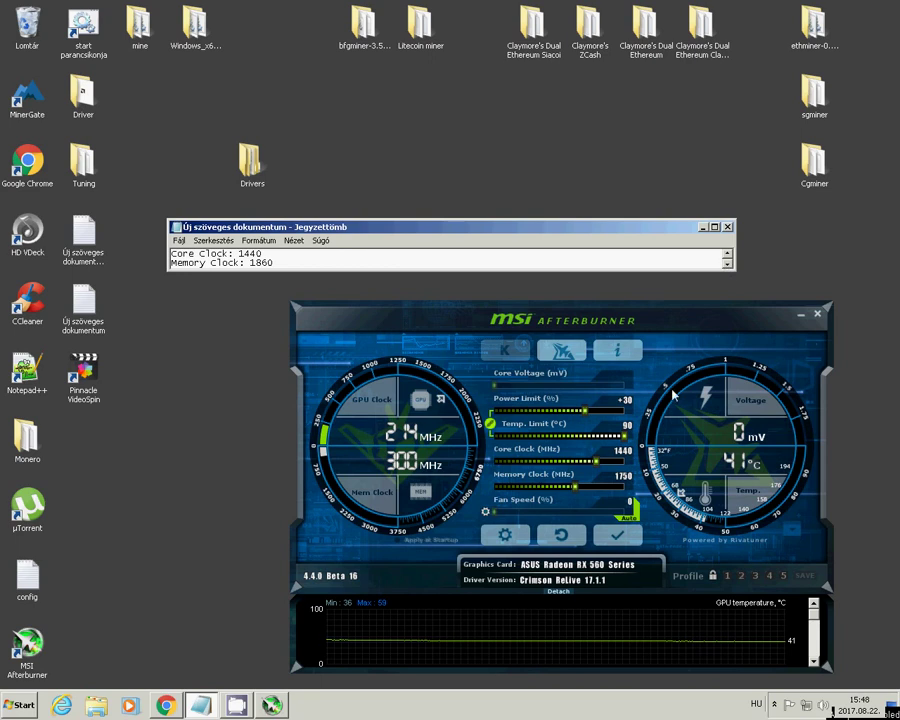
click(626, 477)
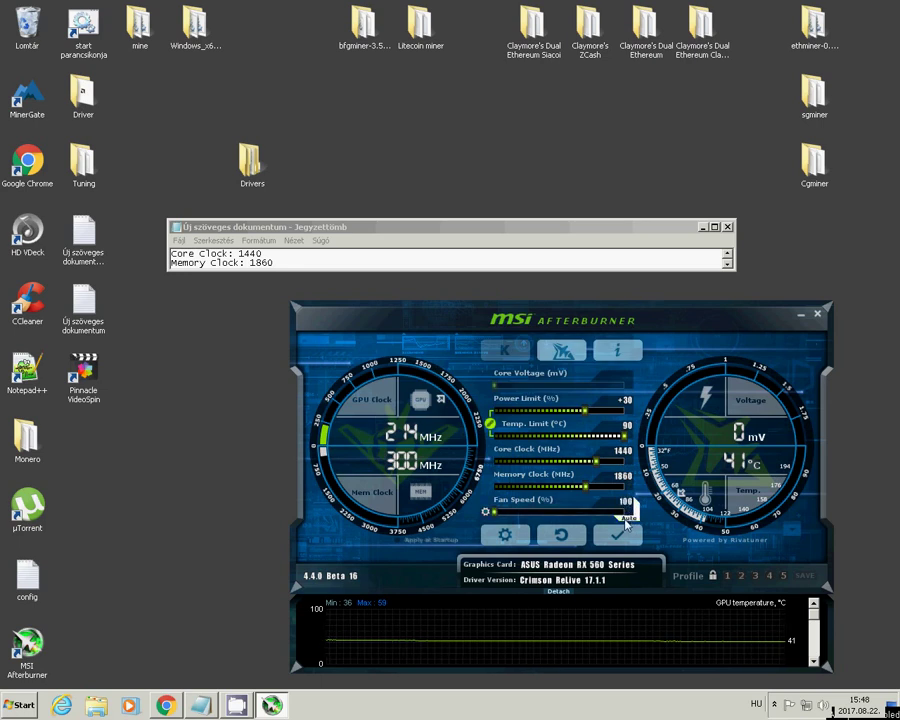
click(625, 520)
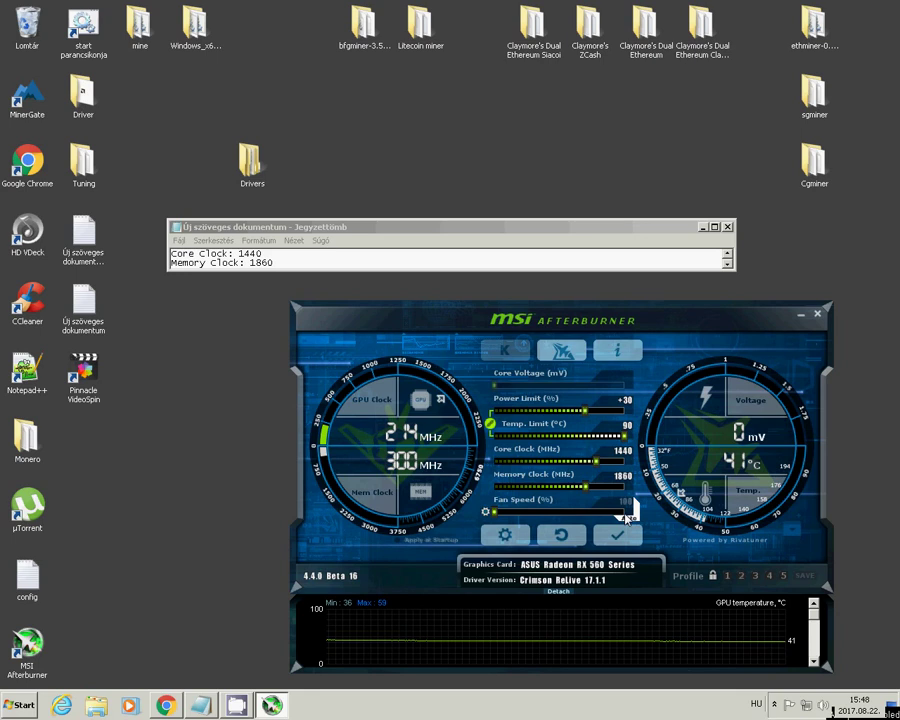
- Read the note's remarks on fan speed, the miner and editing Start.bat, and apply the MSI Afterburner settings
click(729, 266)
click(729, 266)
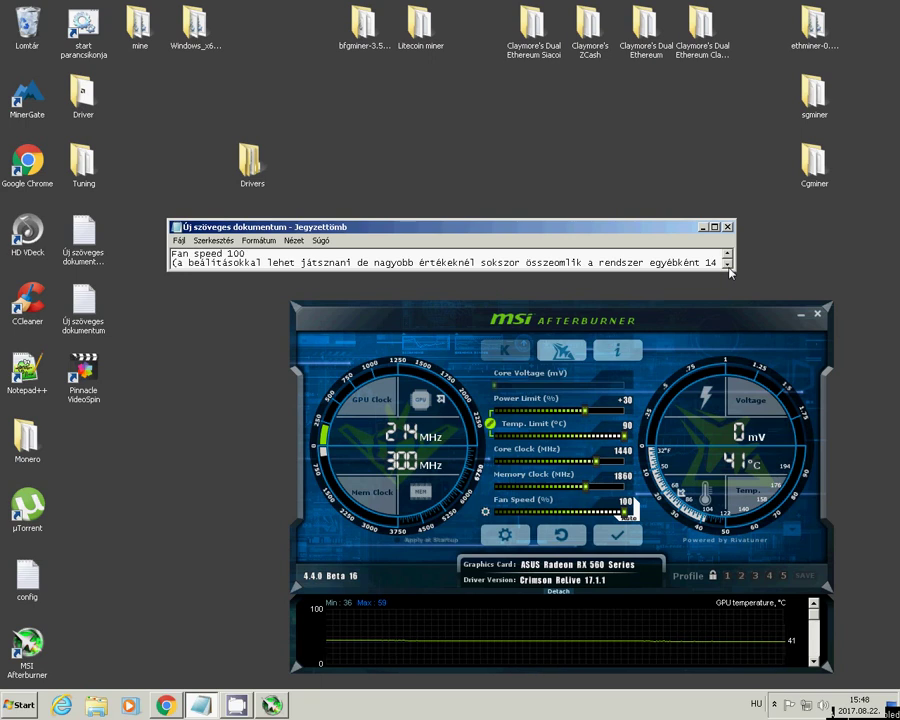
click(729, 266)
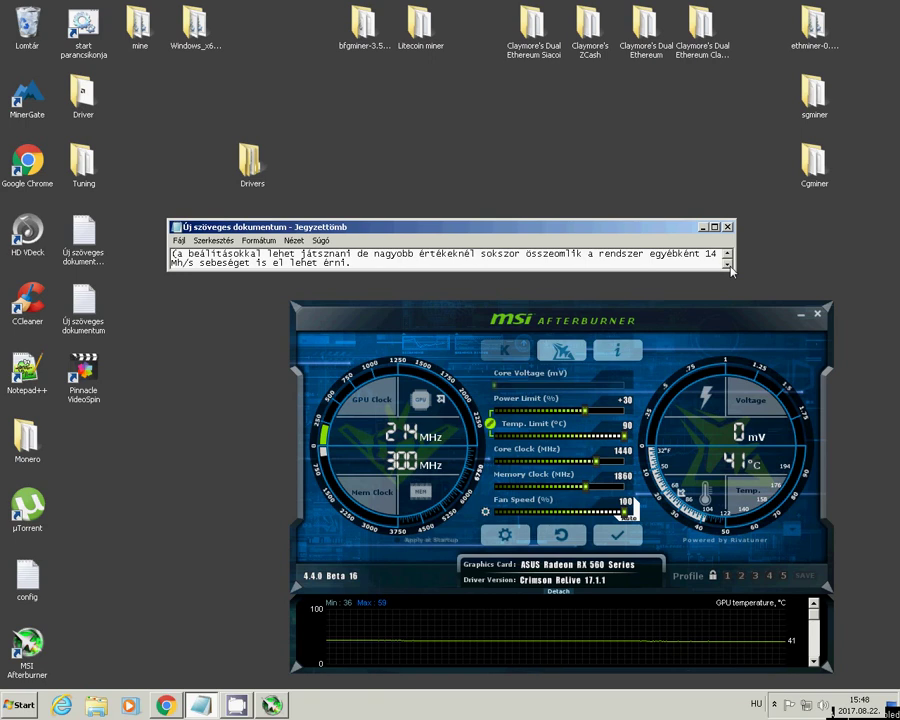
click(729, 266)
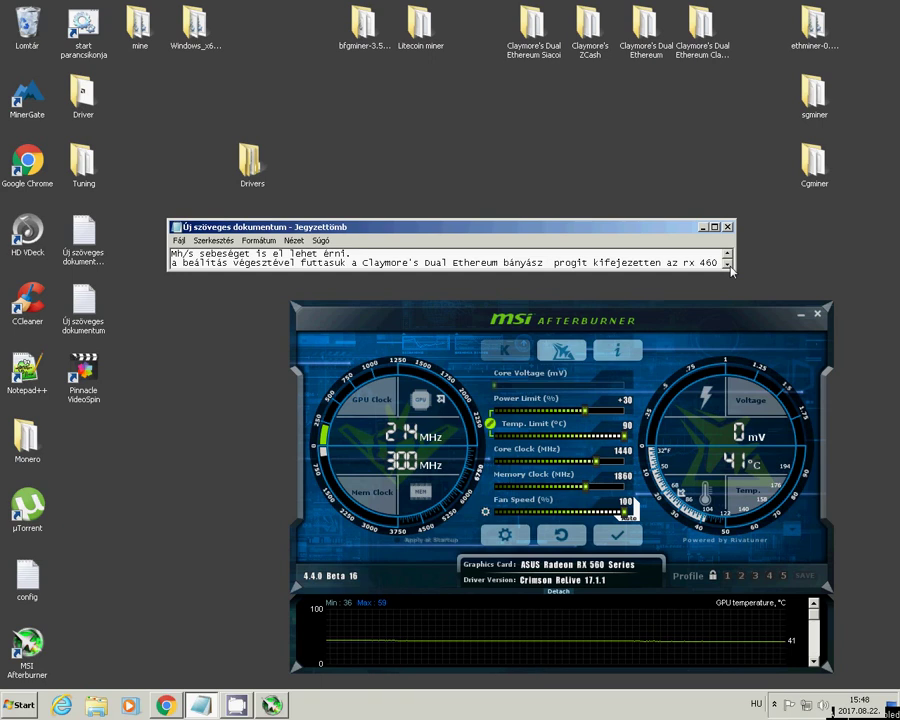
click(729, 266)
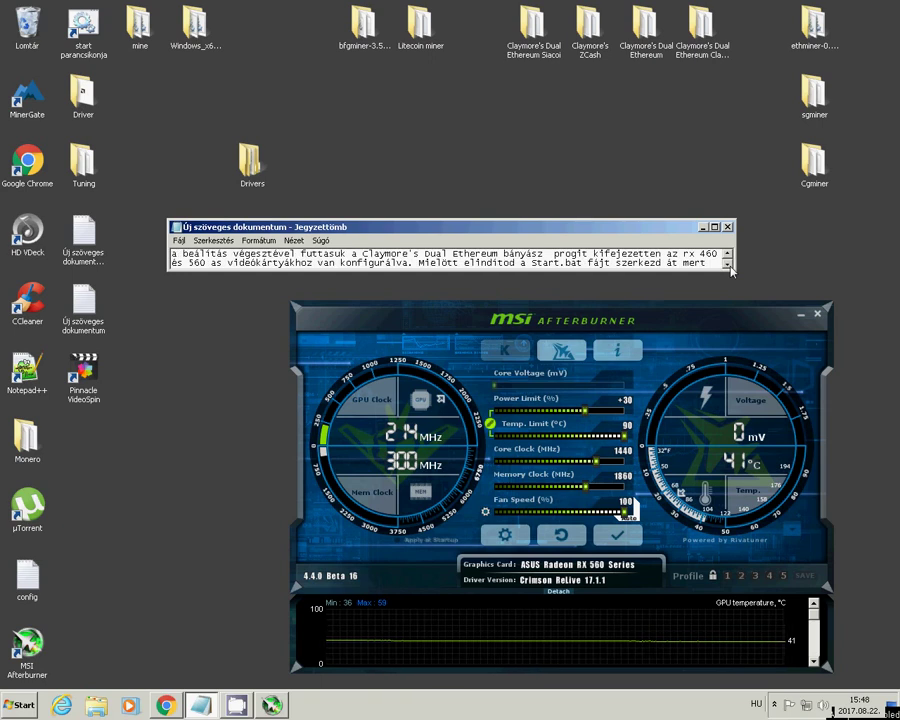
click(728, 265)
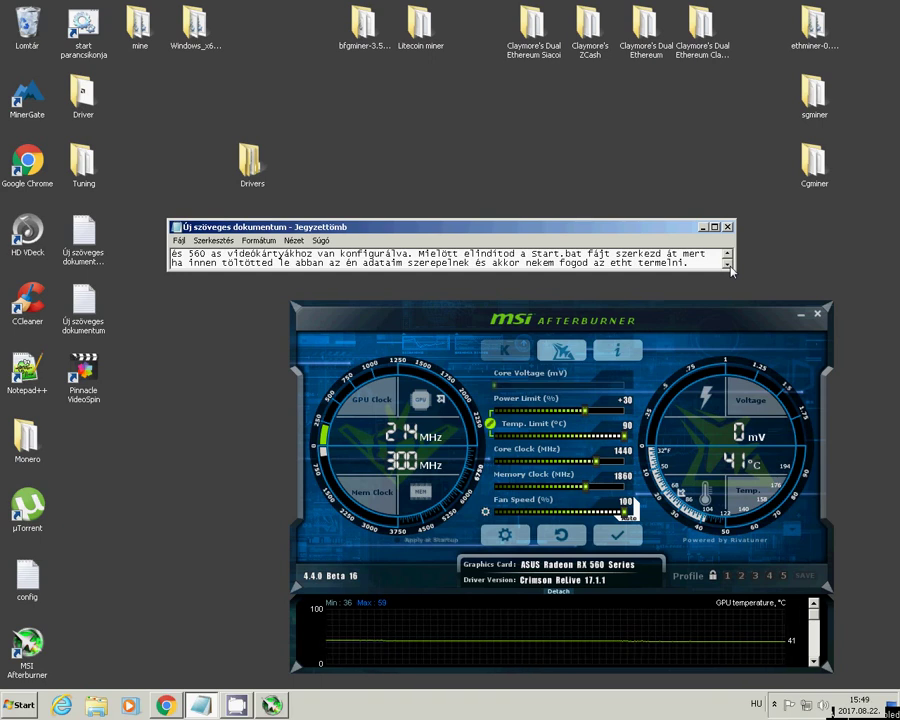
click(620, 538)
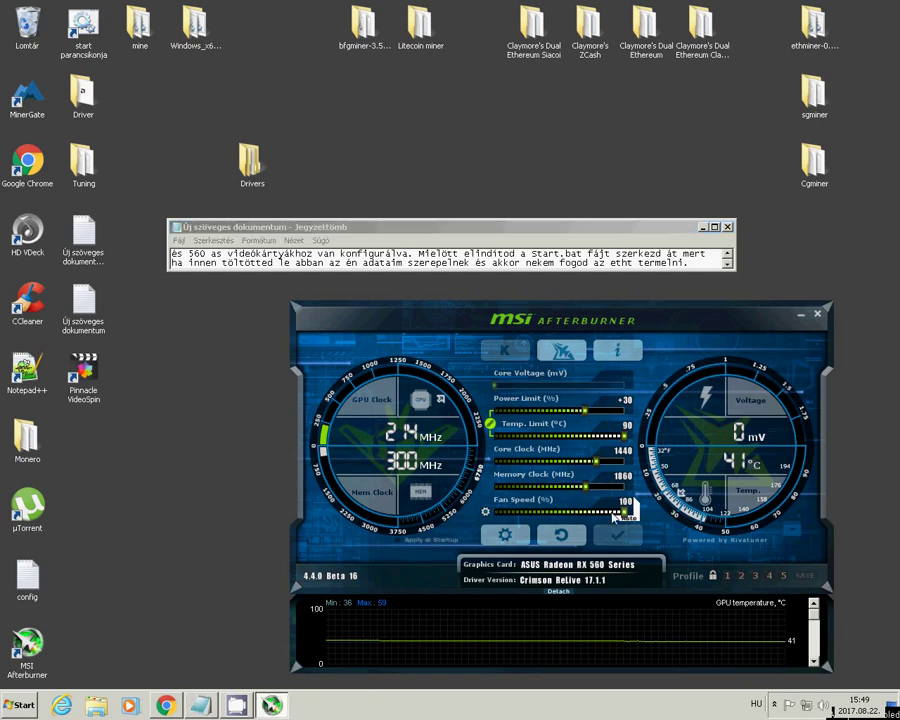
- Run the start batch file from the Claymore's Dual Ethereum folder and close the folder window
double_click(648, 55)
scroll(354, 455, down, 10)
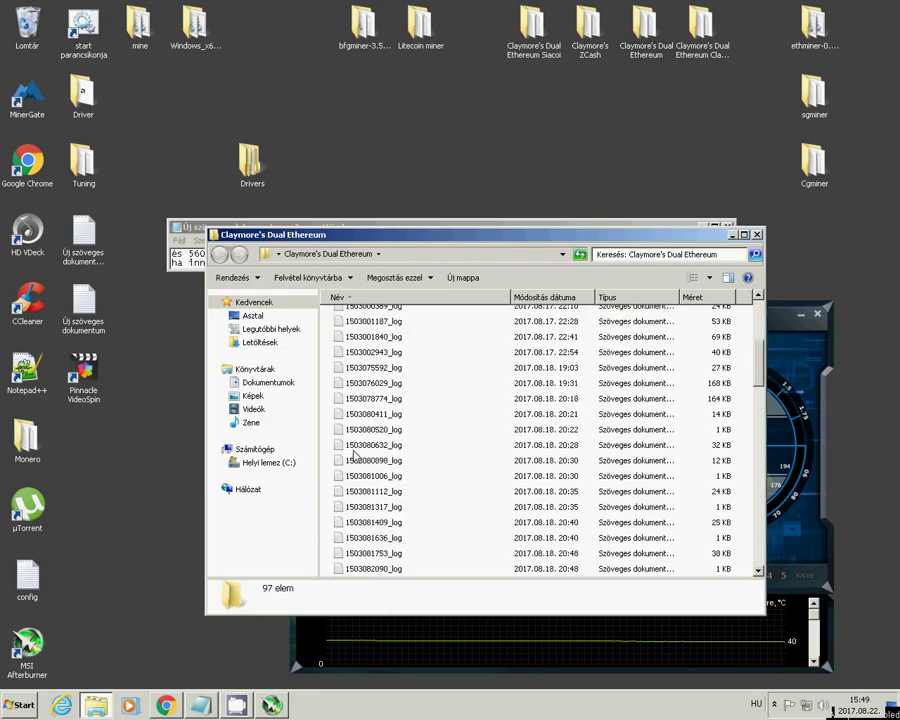
scroll(354, 455, down, 10)
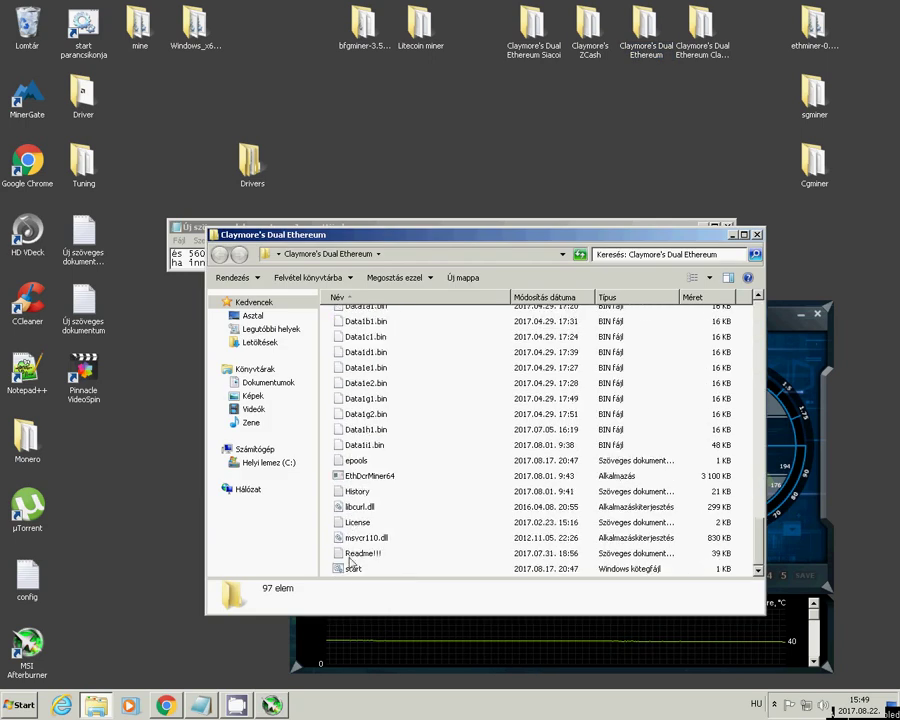
double_click(353, 570)
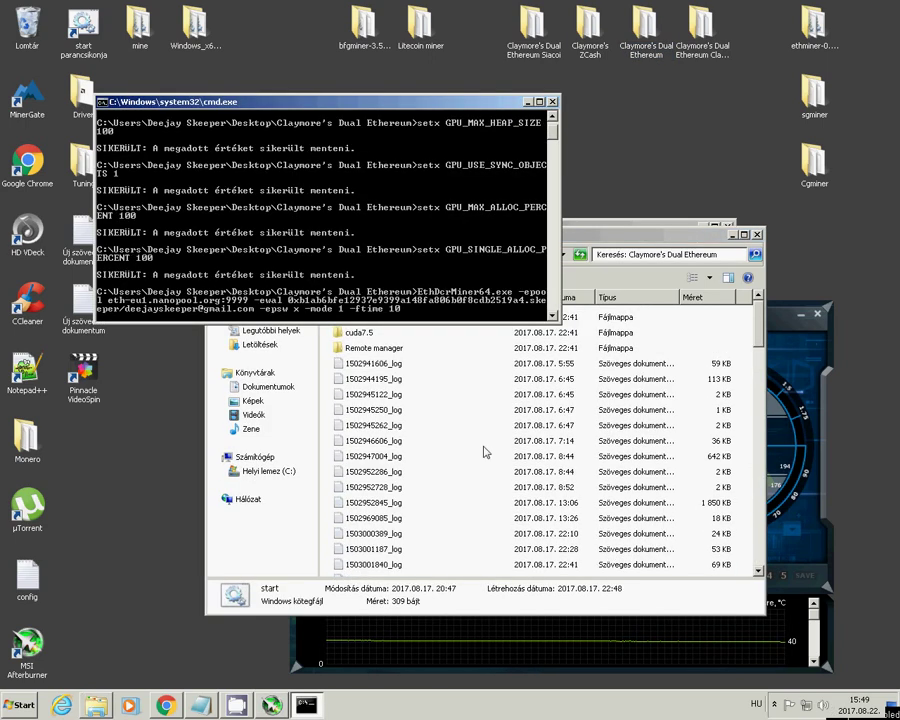
click(757, 236)
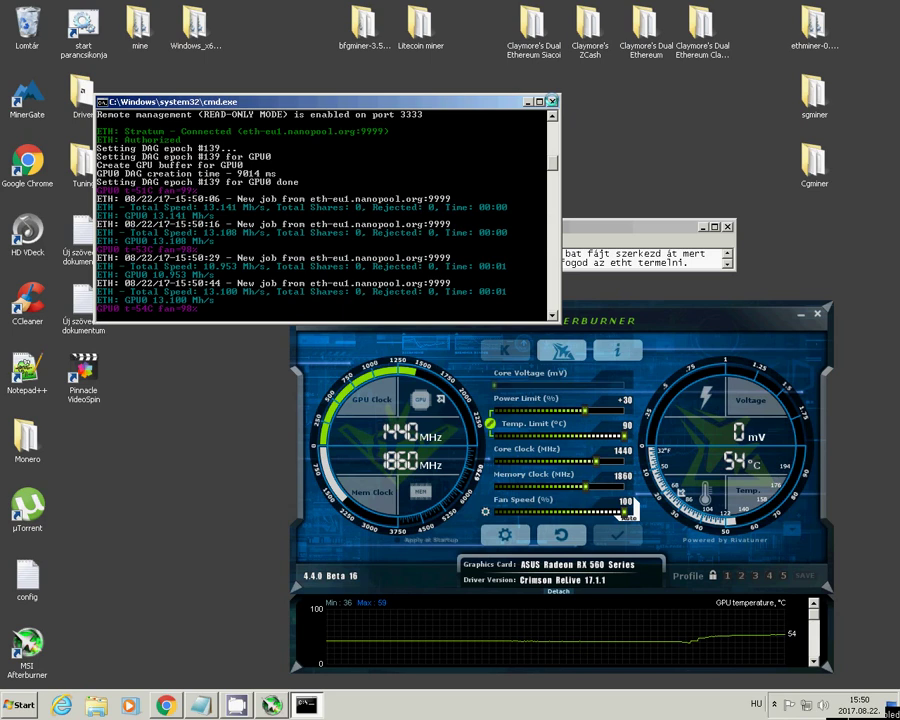
- Stop the miner by closing its console window and read the note's closing lines
click(551, 101)
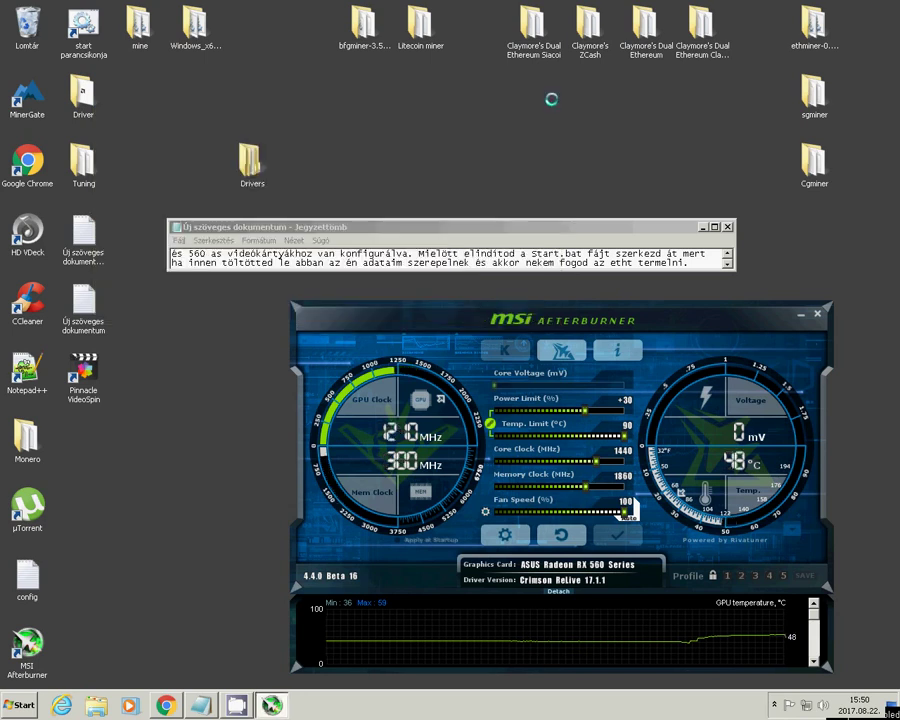
click(727, 266)
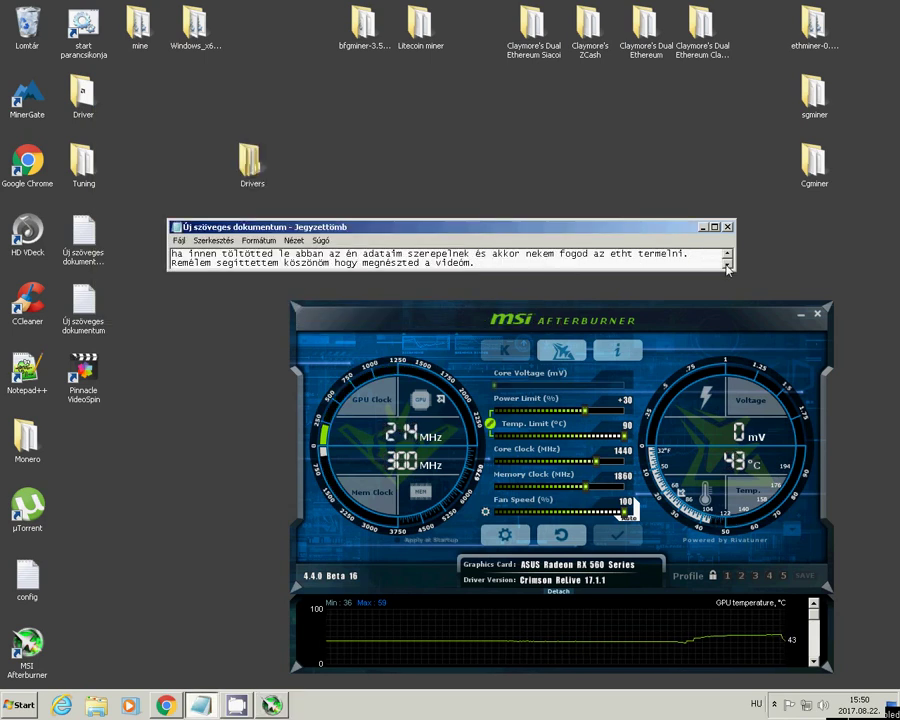
click(727, 266)
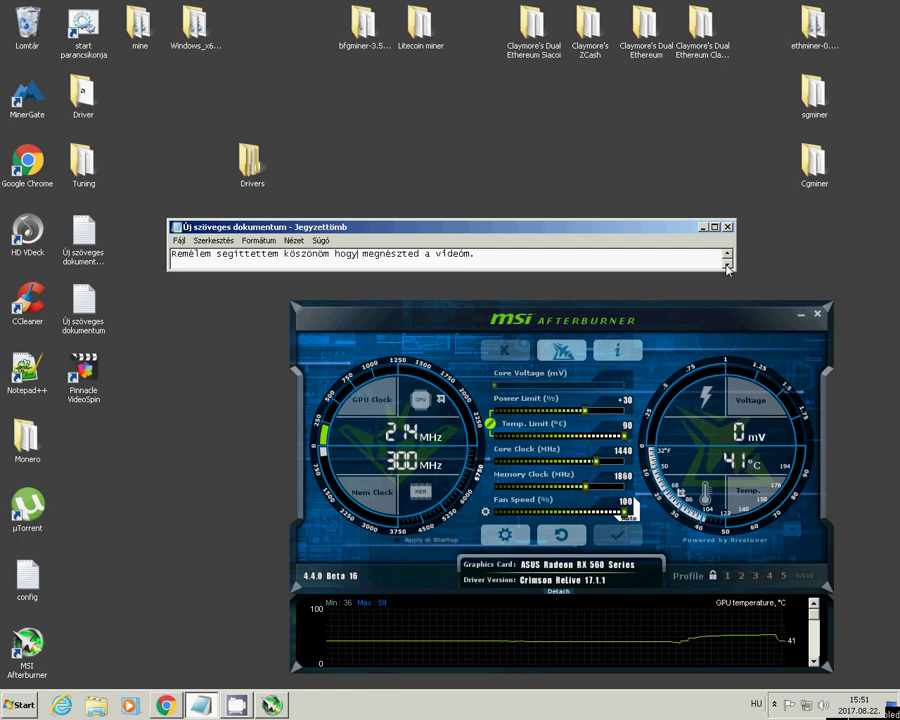
- Examine the mining screenshots asus 2 and asus in the Pictures library, closing the viewer and the library when finished
key(super)
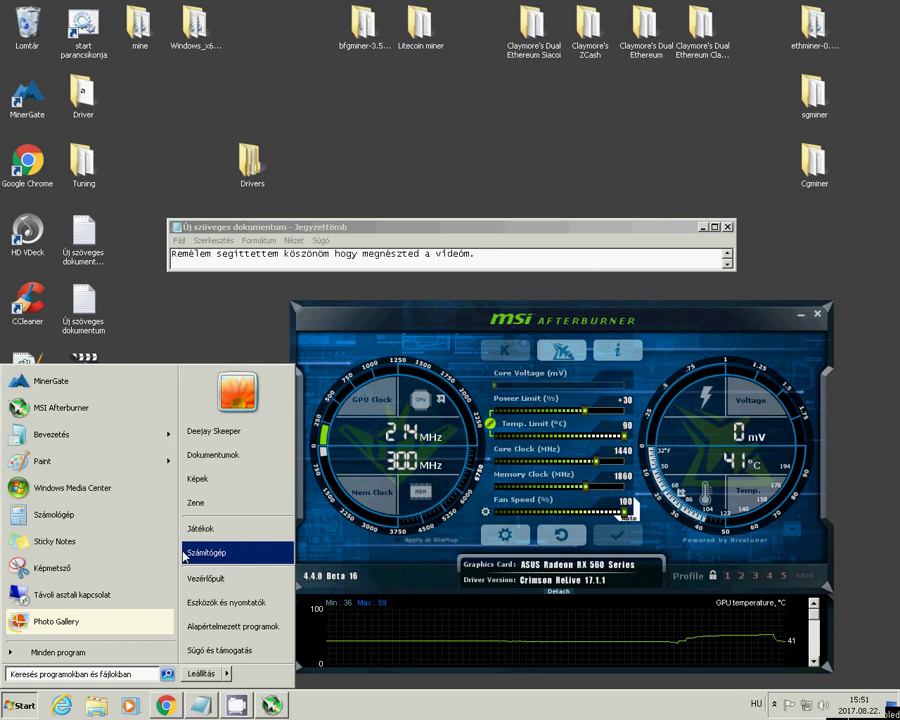
click(199, 479)
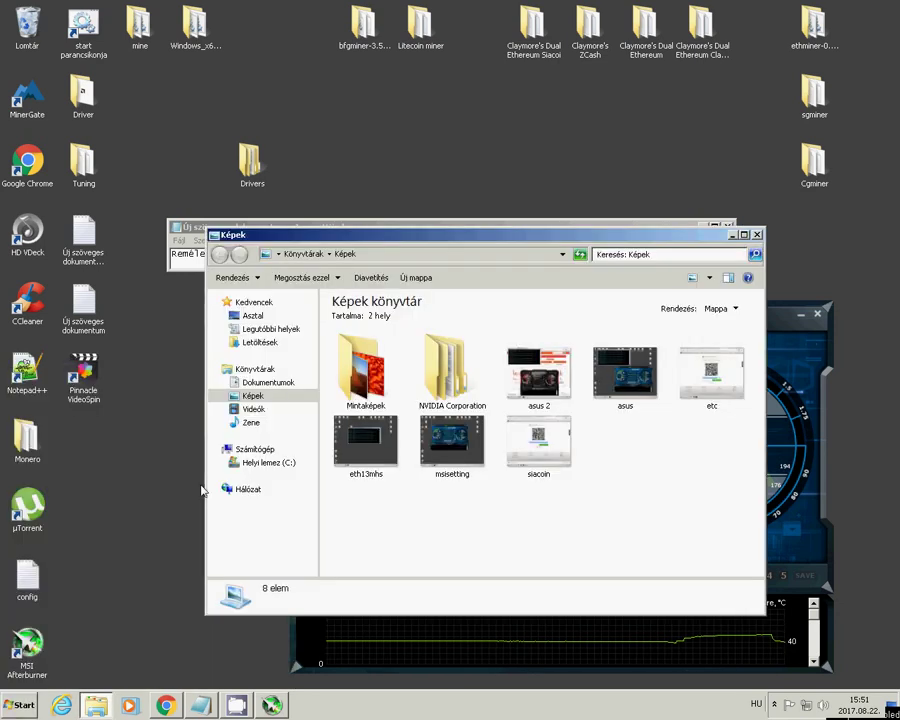
double_click(531, 378)
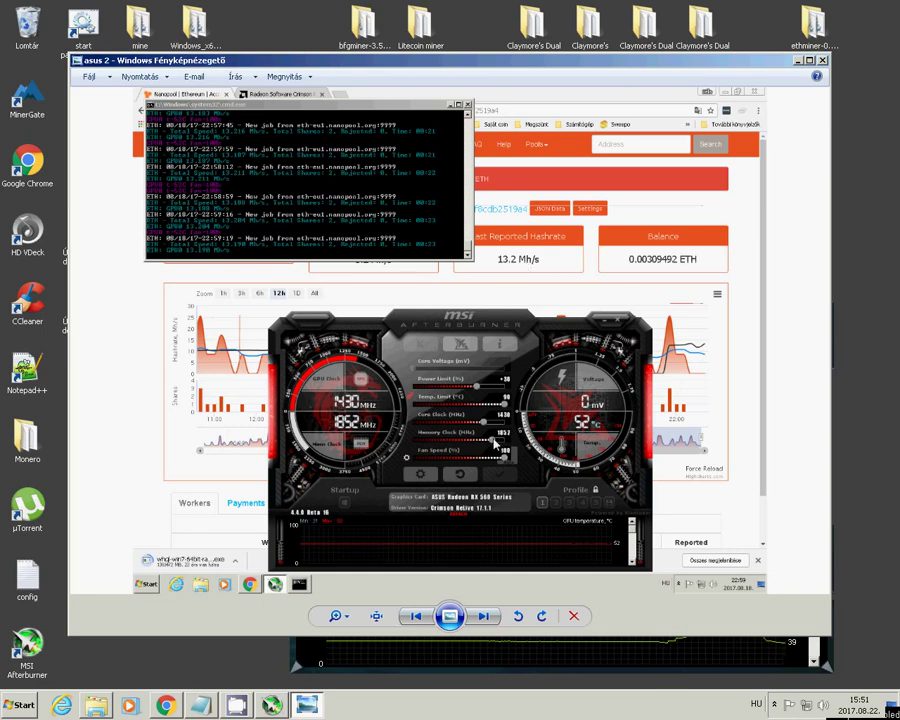
click(482, 617)
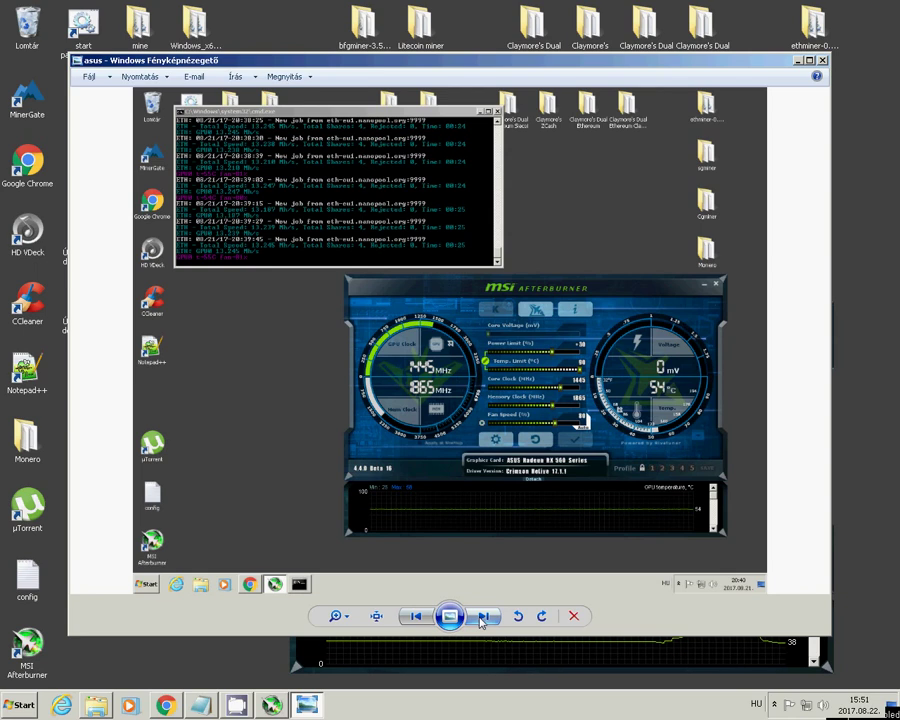
click(822, 60)
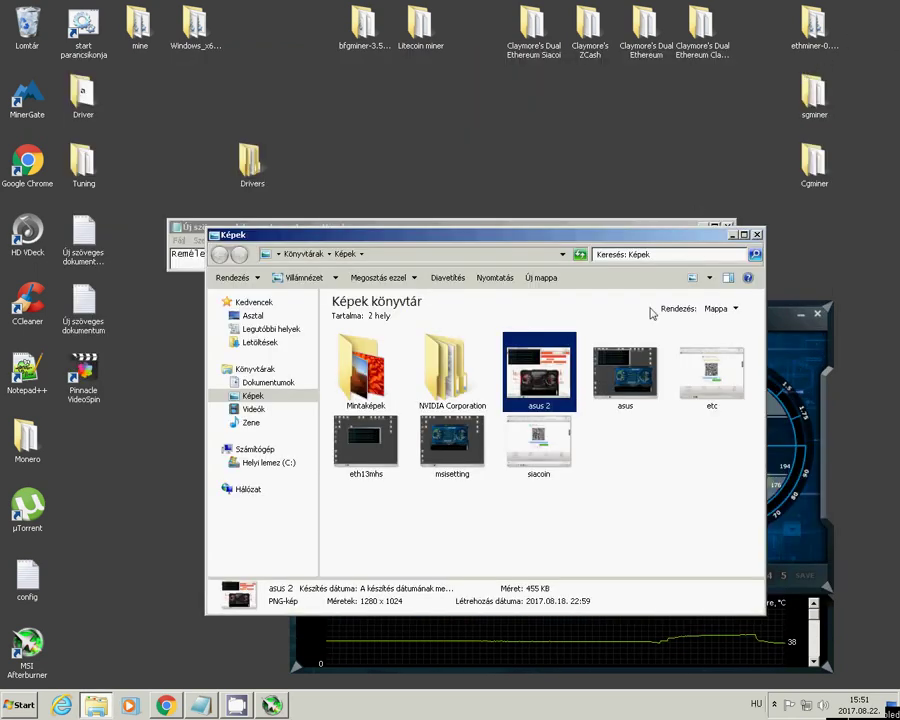
click(758, 238)
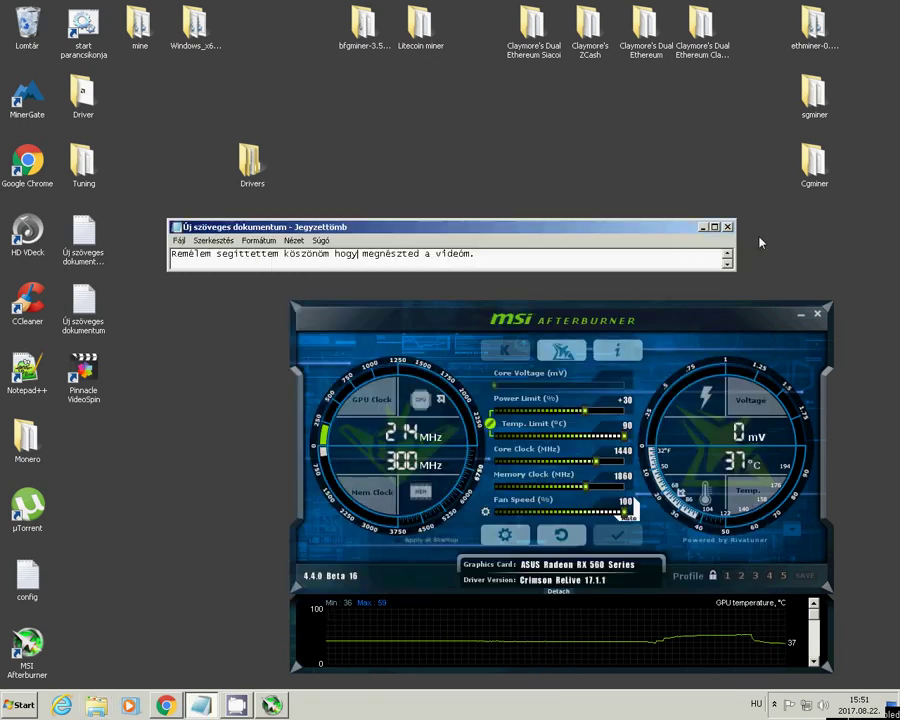
click(774, 704)
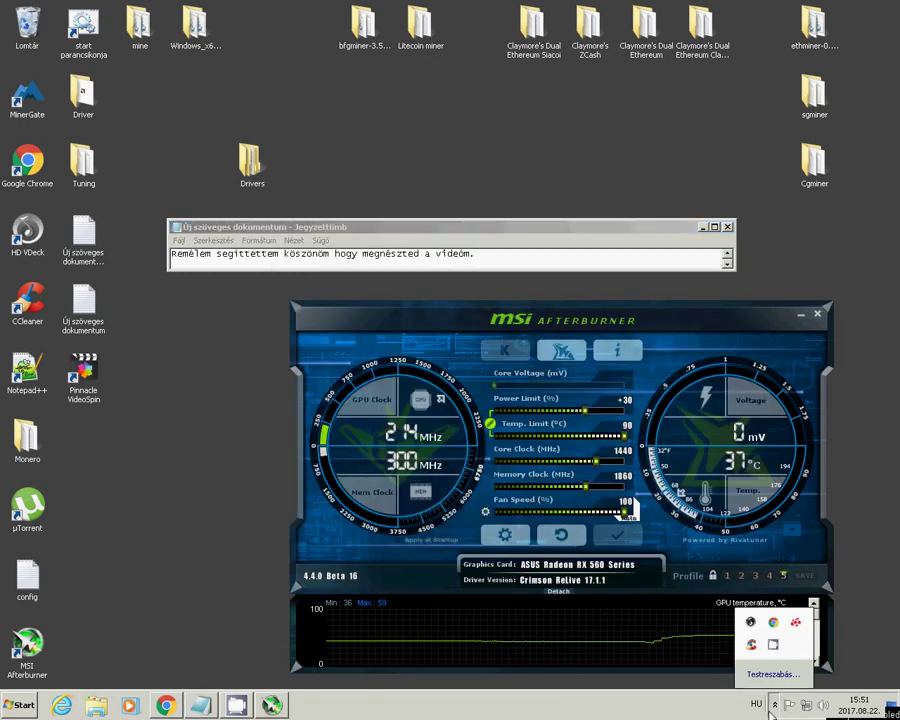
click(774, 651)
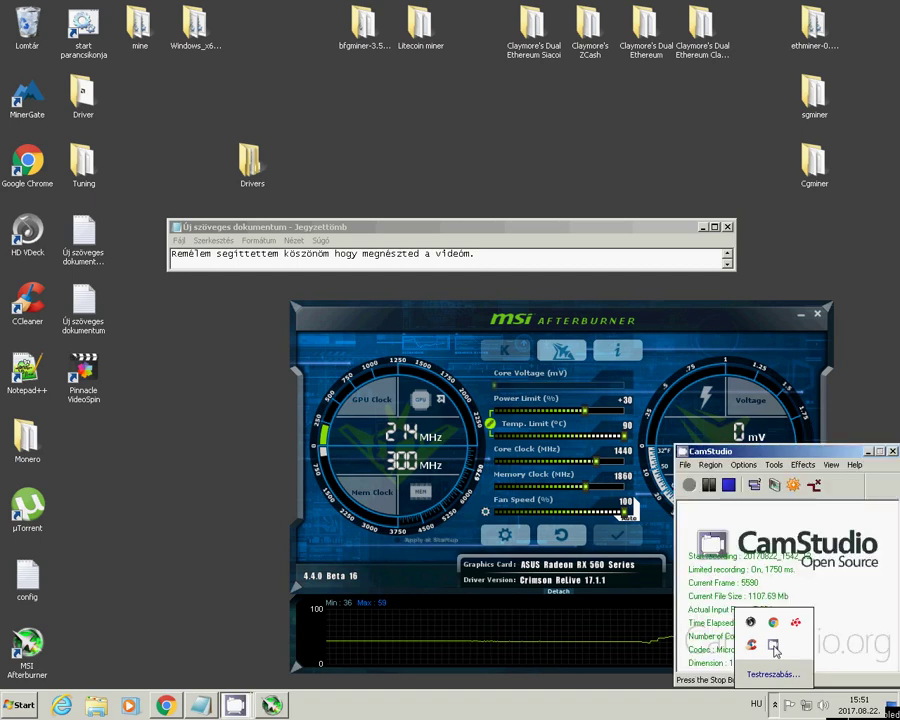